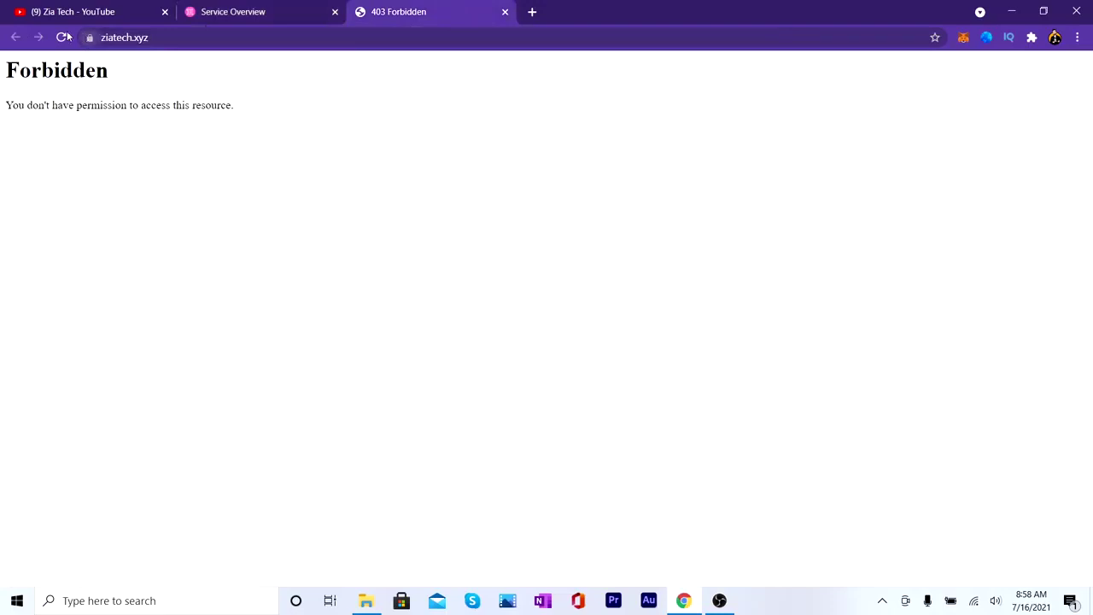
# Reload the ziatech.xyz page to check what the site currently serves.
pyautogui.click(60, 36)
pyautogui.click(719, 601)
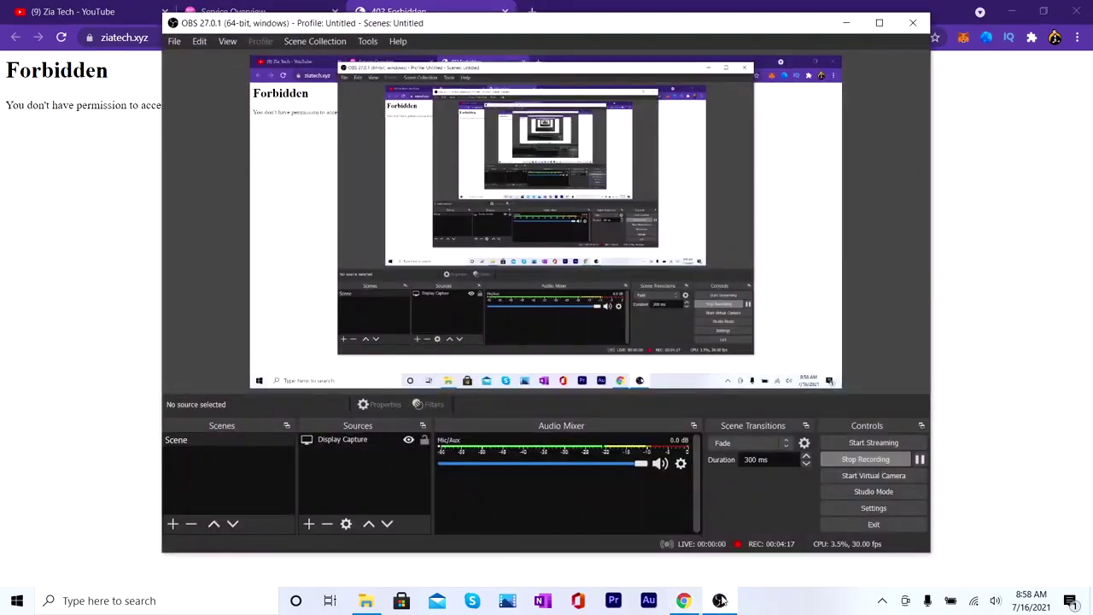
pyautogui.click(719, 602)
# Open the File Manager for ziatech.xyz from the hosting control panel's service overview.
pyautogui.click(297, 10)
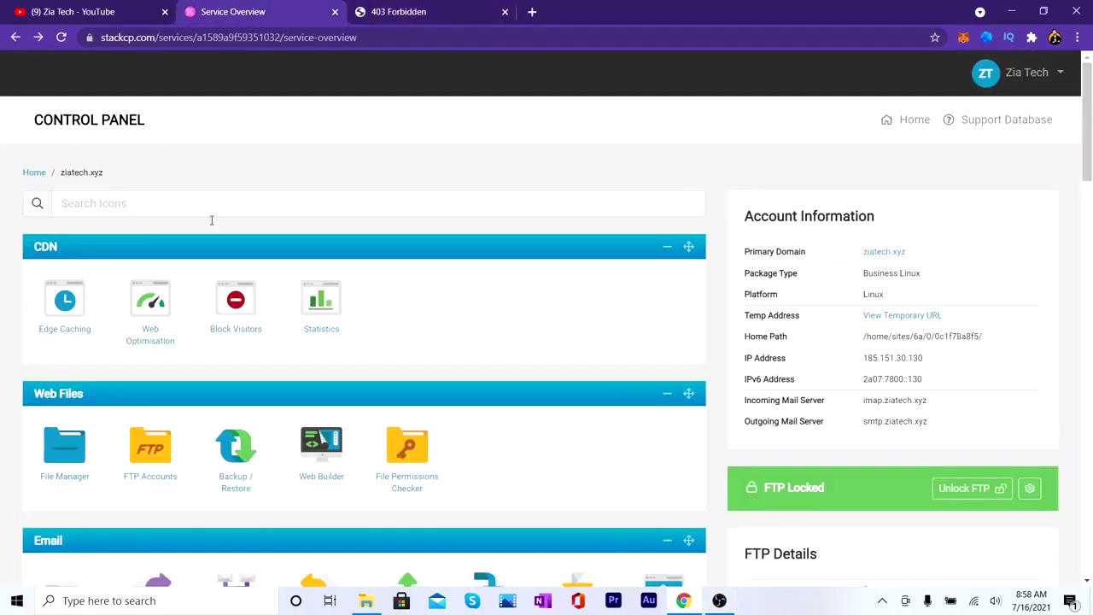
pyautogui.scroll(-2, 64, 393)
pyautogui.click(72, 320)
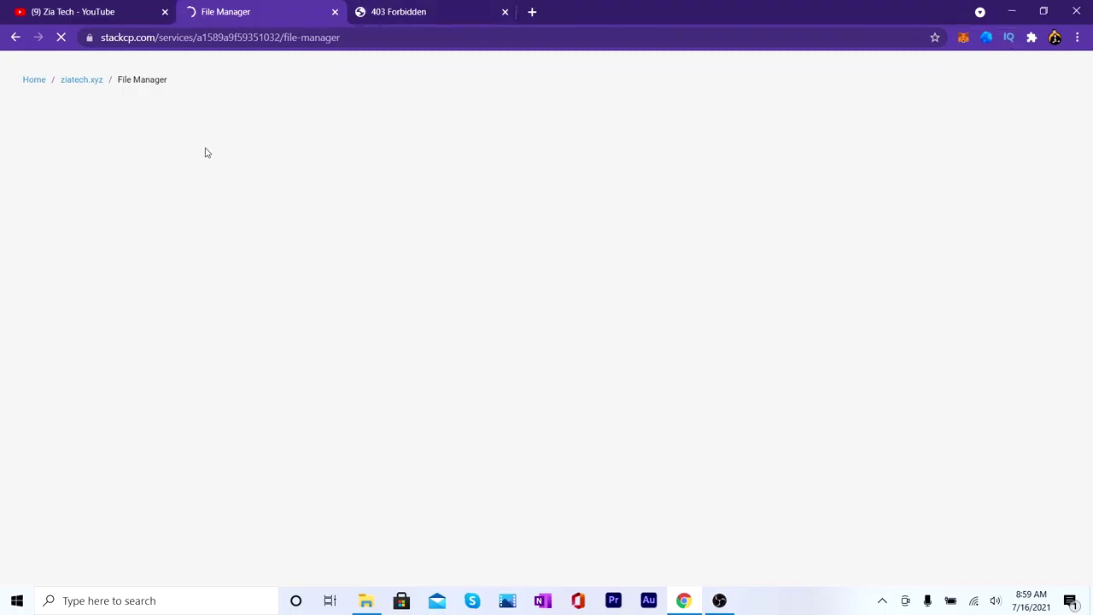
# Check the desktop and the 3D Objects folder for the script archives, and return to the browser.
pyautogui.click(1014, 10)
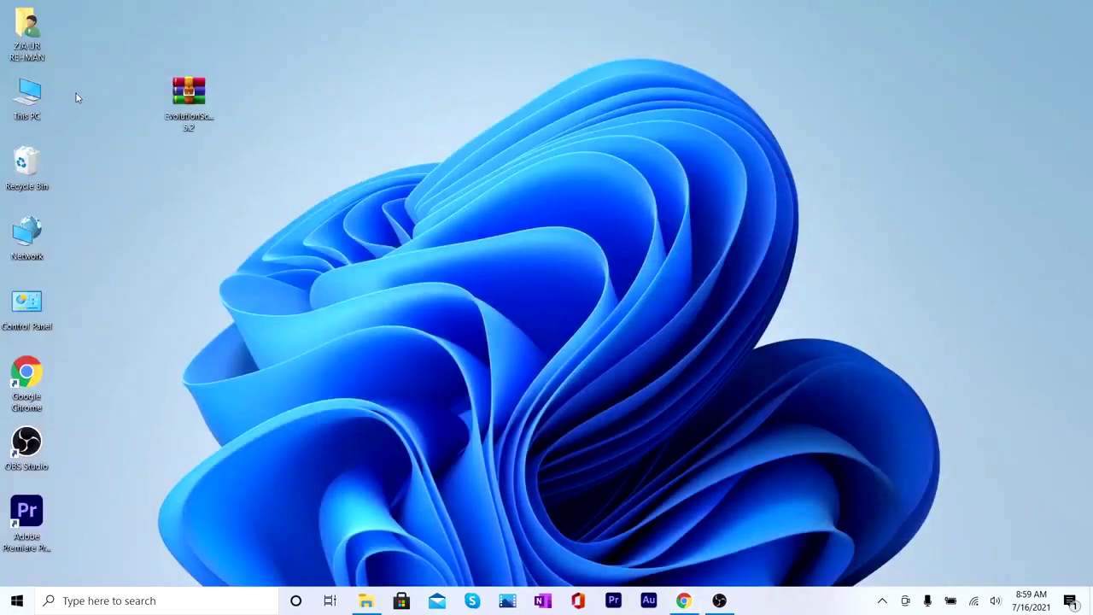
pyautogui.doubleClick(28, 98)
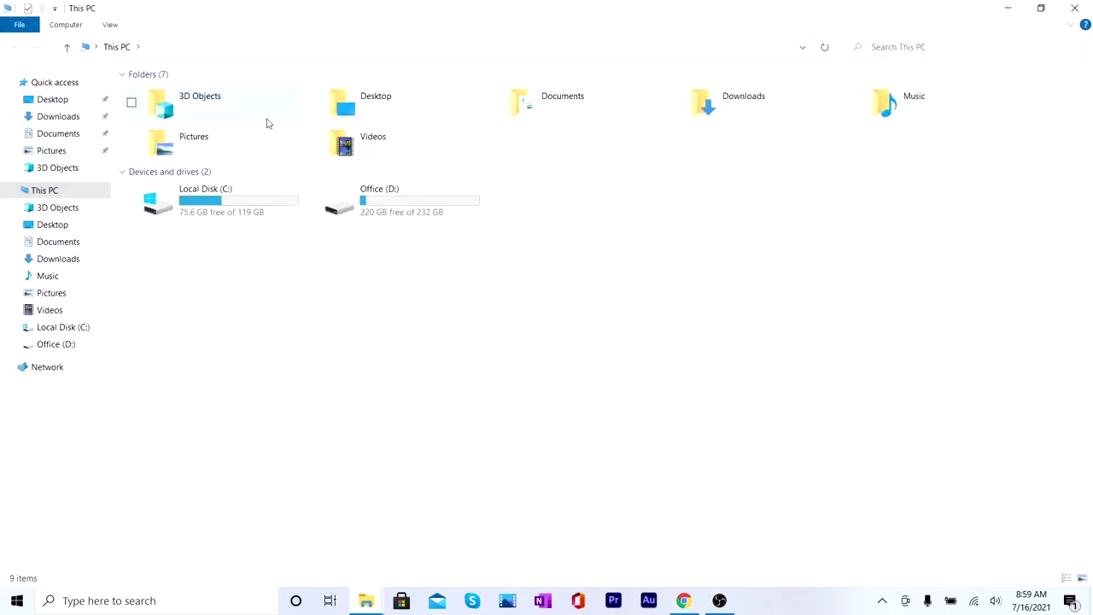
pyautogui.doubleClick(268, 119)
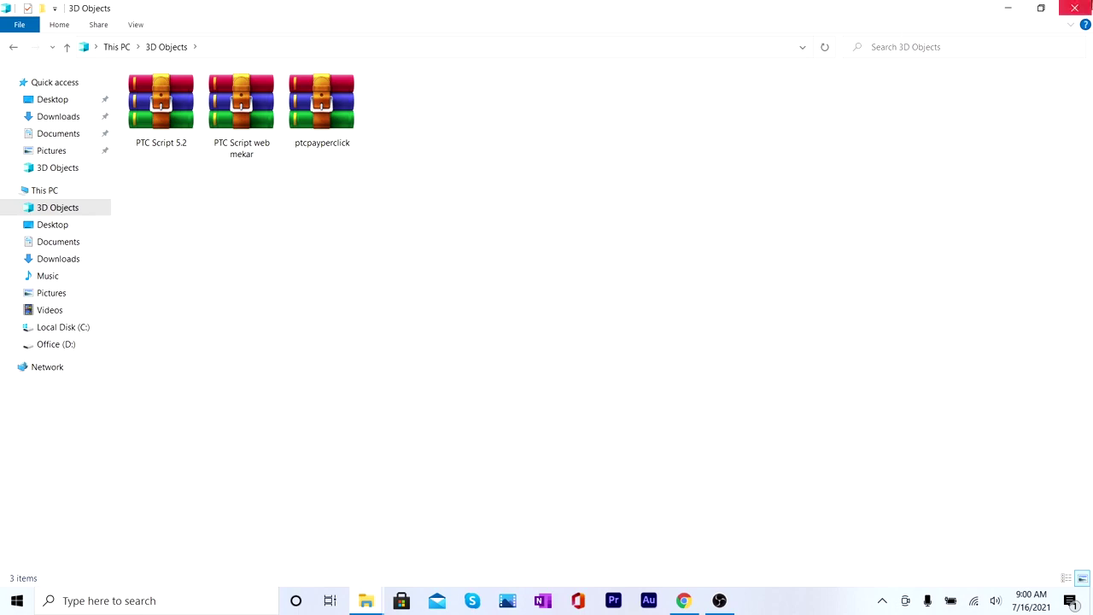
pyautogui.click(1074, 8)
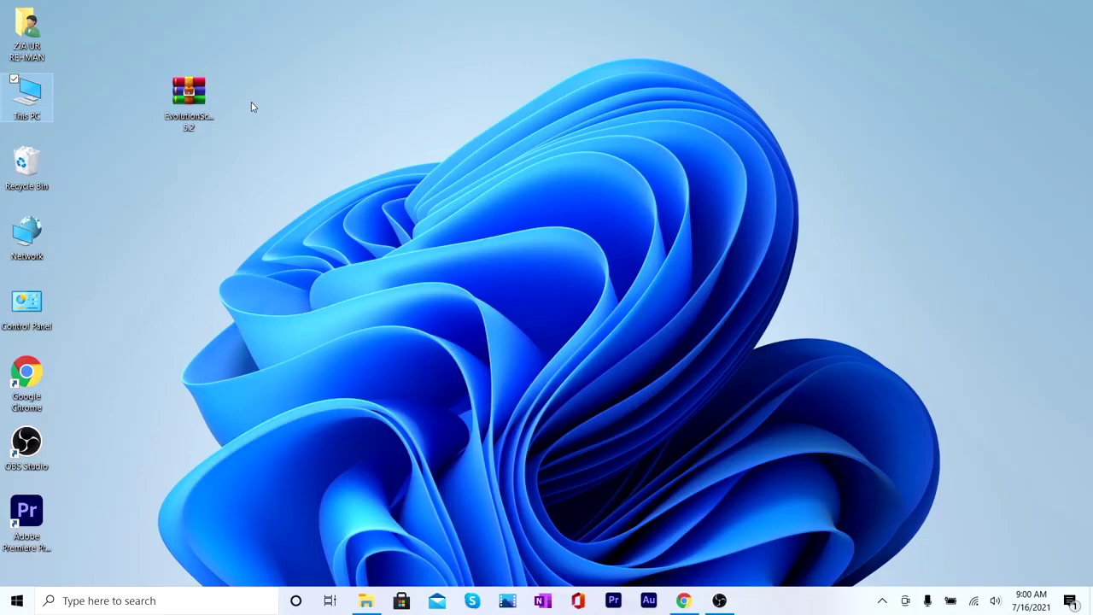
pyautogui.click(686, 602)
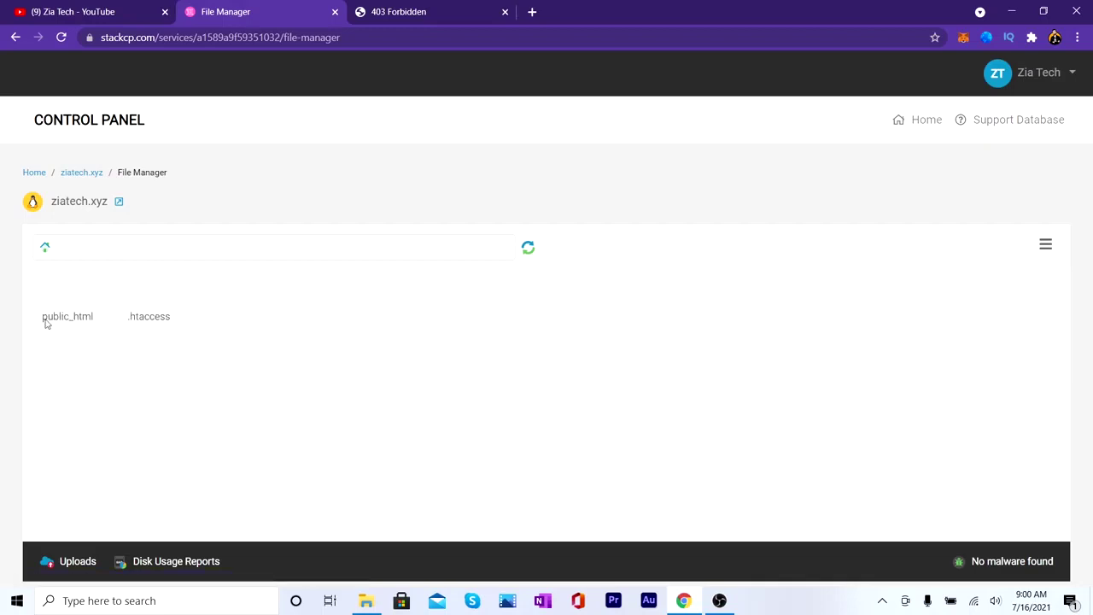
# Open the public_html folder and bring up the file picker for a new upload.
pyautogui.doubleClick(74, 300)
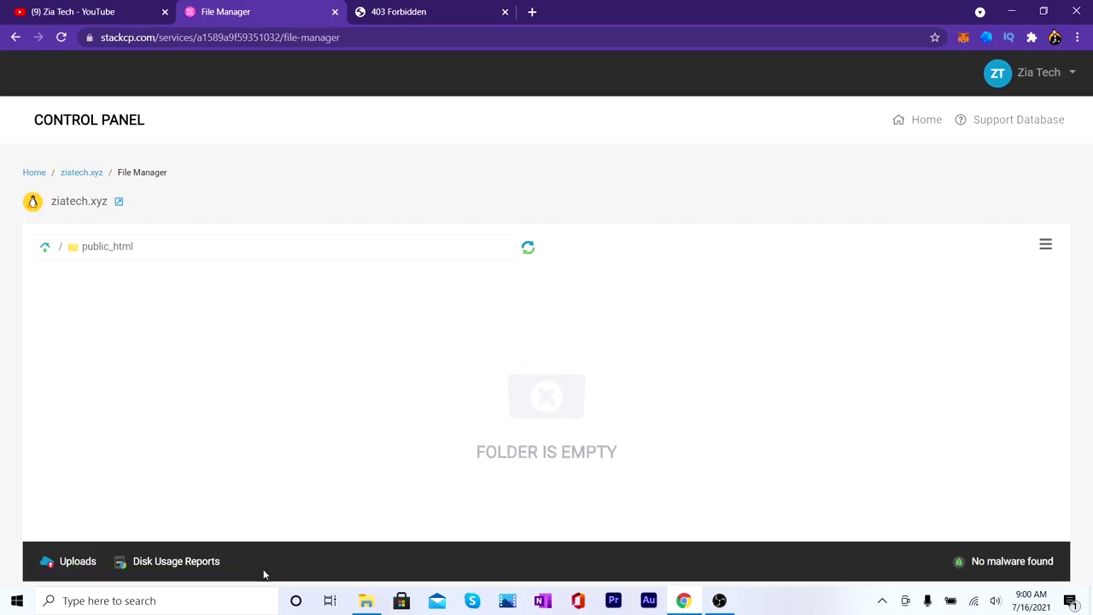
pyautogui.click(79, 562)
pyautogui.click(198, 510)
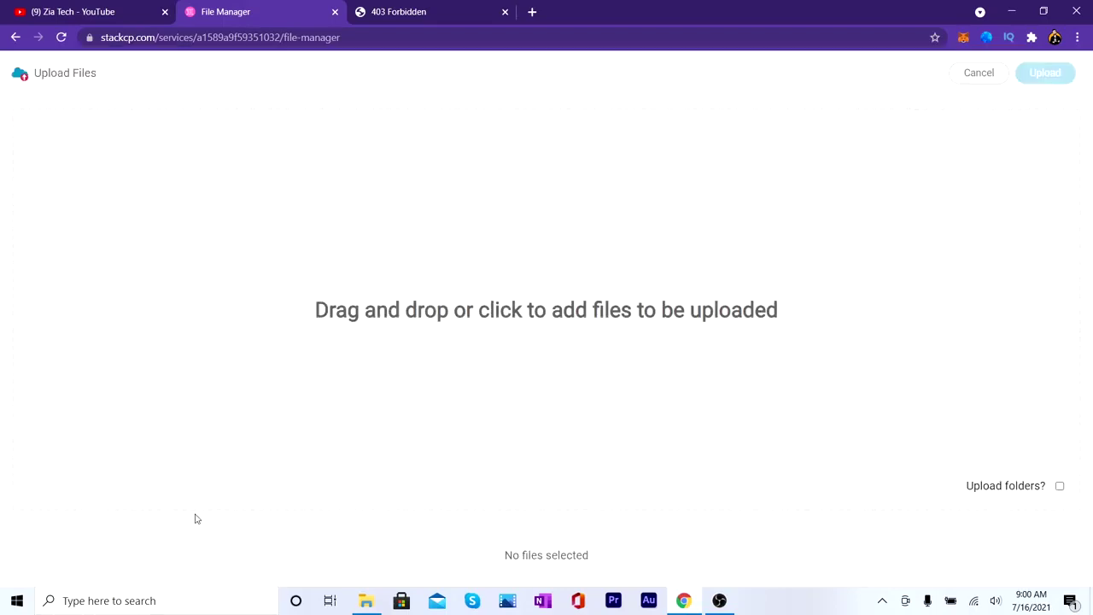
pyautogui.click(447, 304)
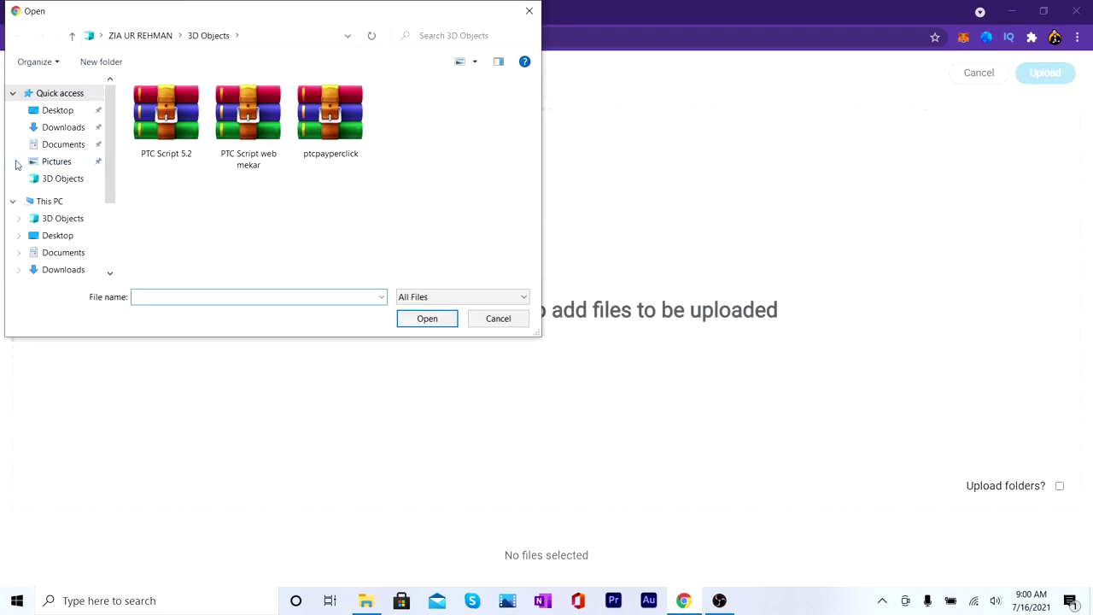
# Browse the Downloads, 3D Objects and This PC locations for the script archive.
pyautogui.click(57, 128)
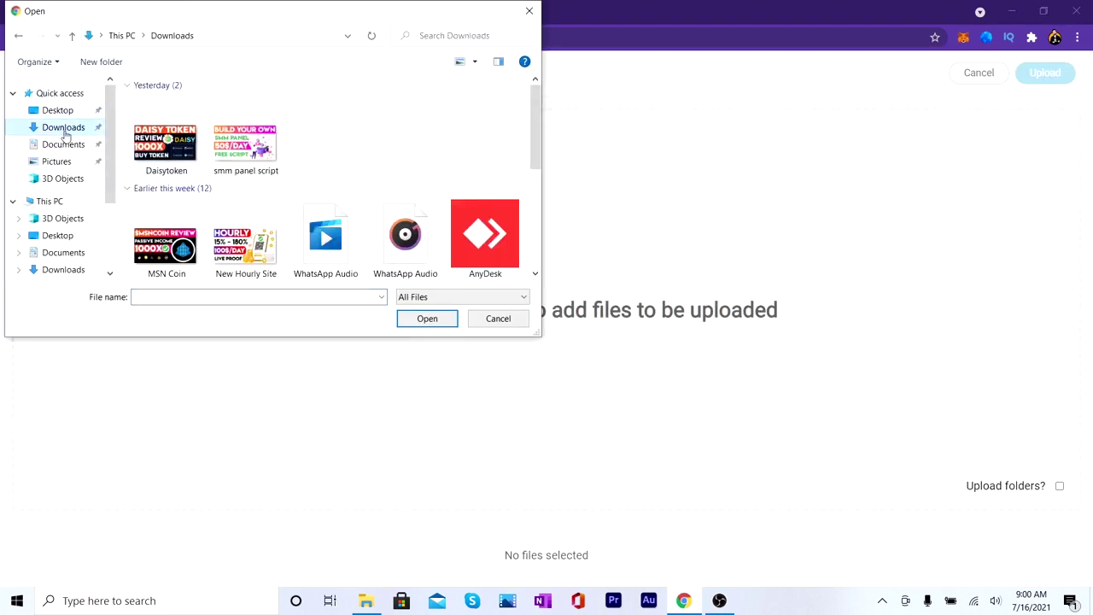
pyautogui.click(70, 36)
pyautogui.doubleClick(213, 119)
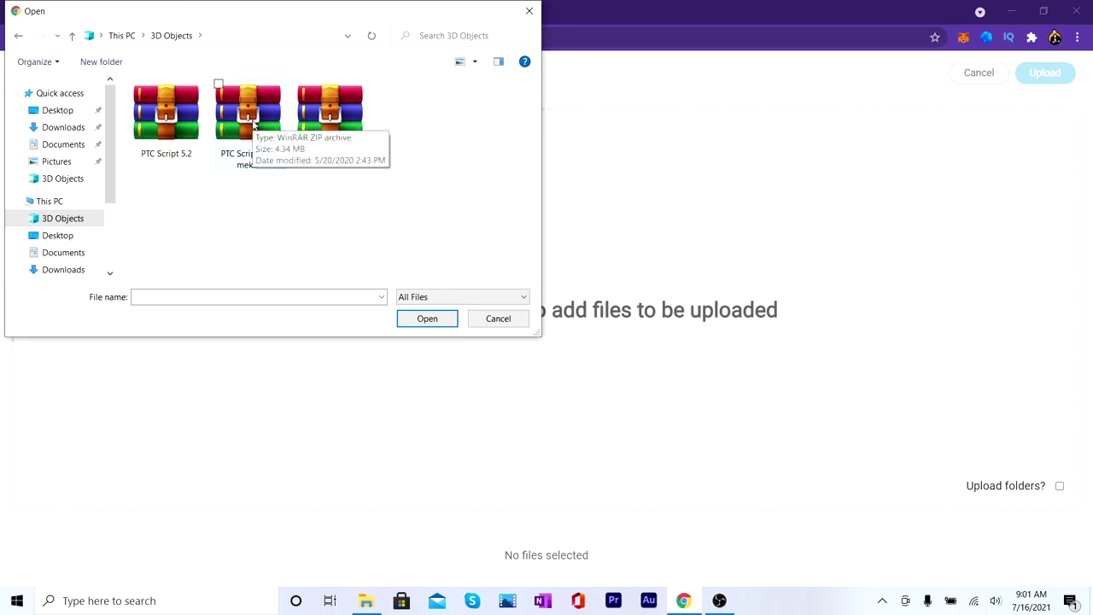
pyautogui.click(51, 201)
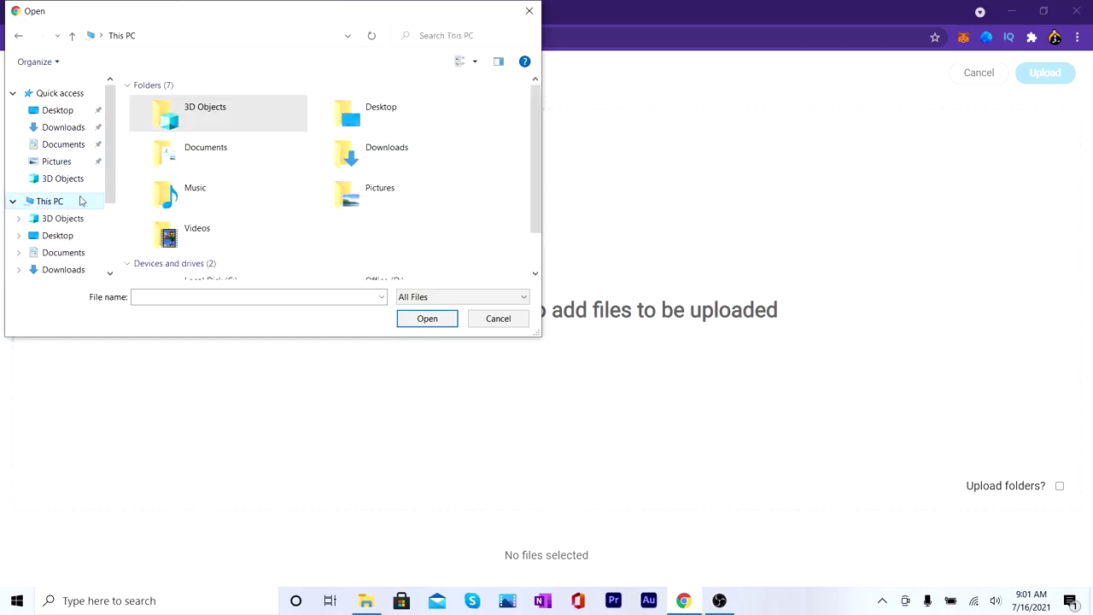
pyautogui.scroll(-1, 137, 192)
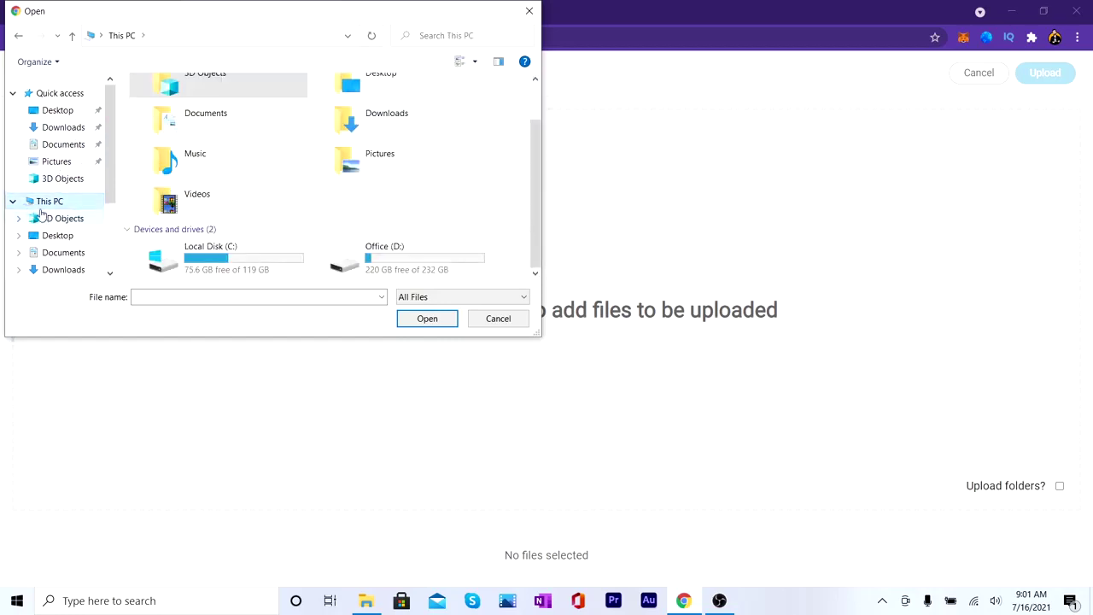
# Choose the EvolutionScript 5.2 archive from the Desktop folder and upload it to public_html.
pyautogui.click(35, 239)
pyautogui.click(181, 119)
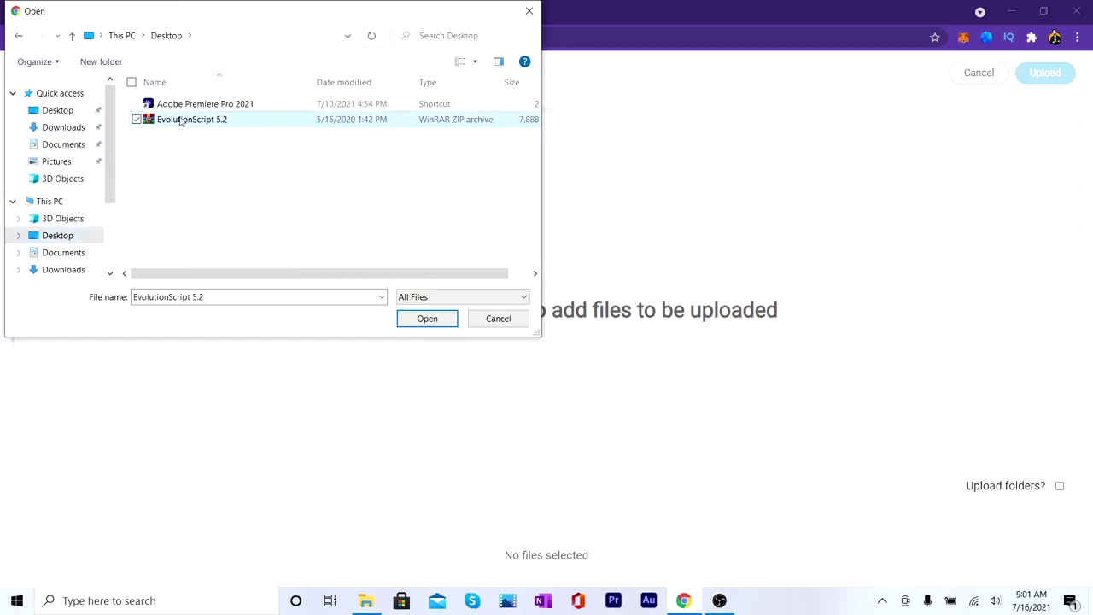
pyautogui.click(426, 318)
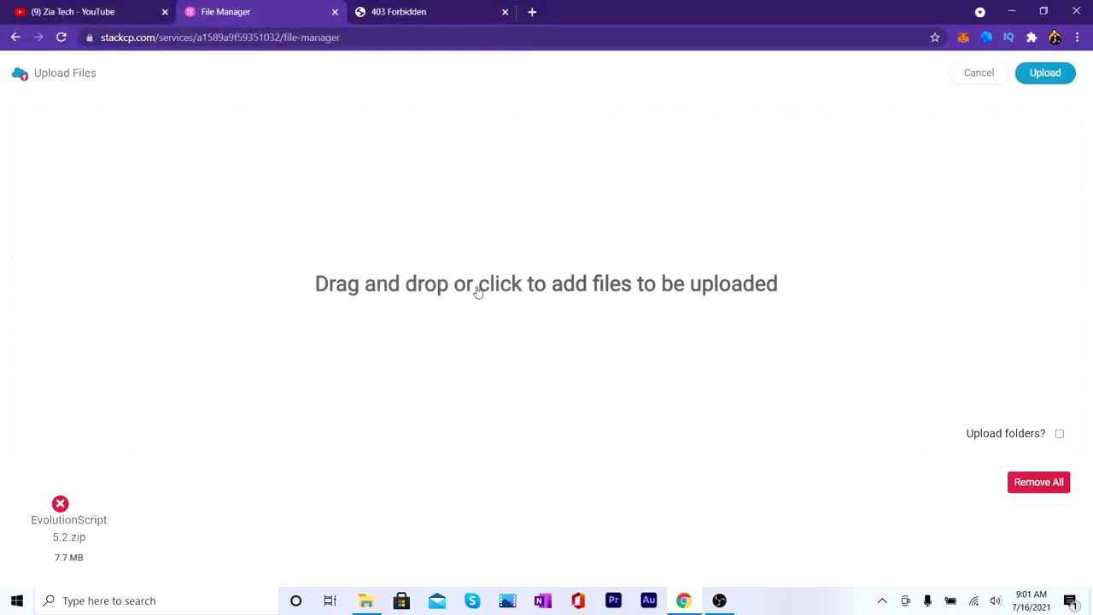
pyautogui.click(1046, 73)
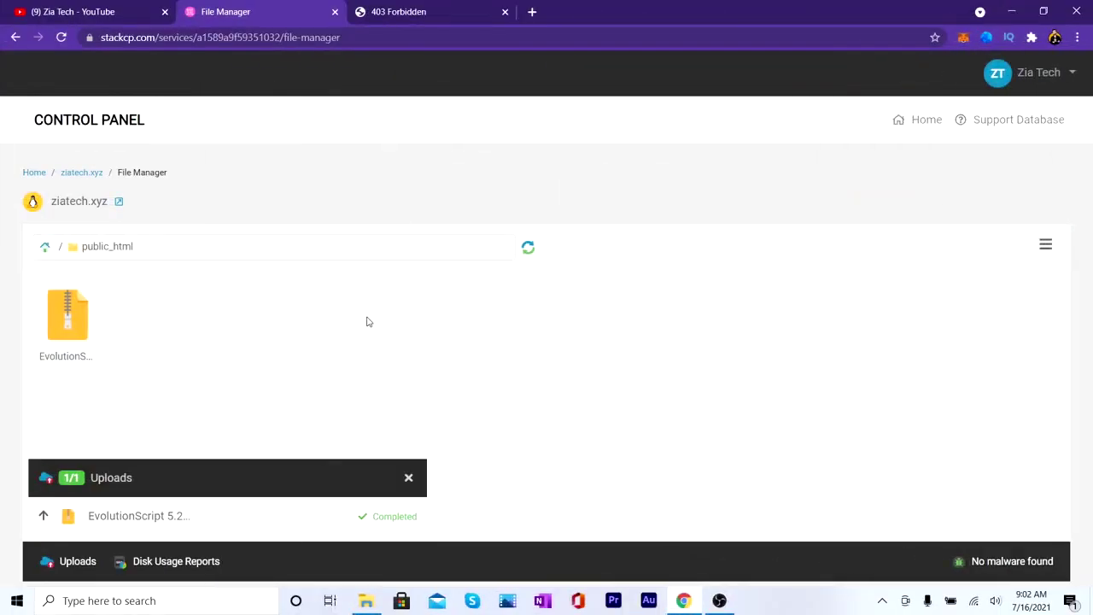
pyautogui.click(408, 477)
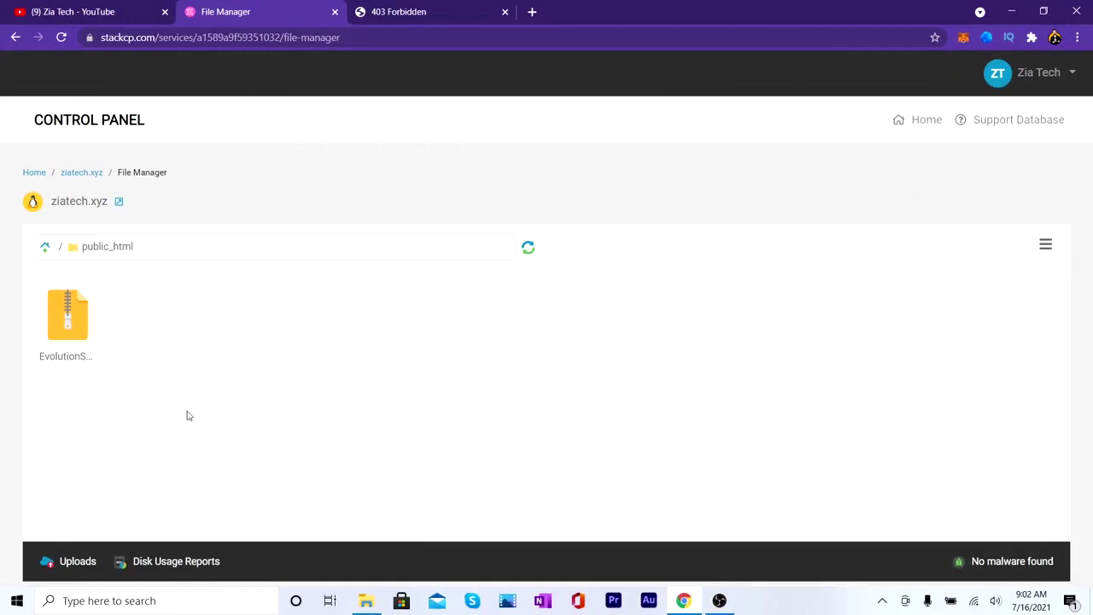
# Extract the EvolutionScript 5.2 archive directly into public_html, and delete the archive.
pyautogui.rightClick(95, 343)
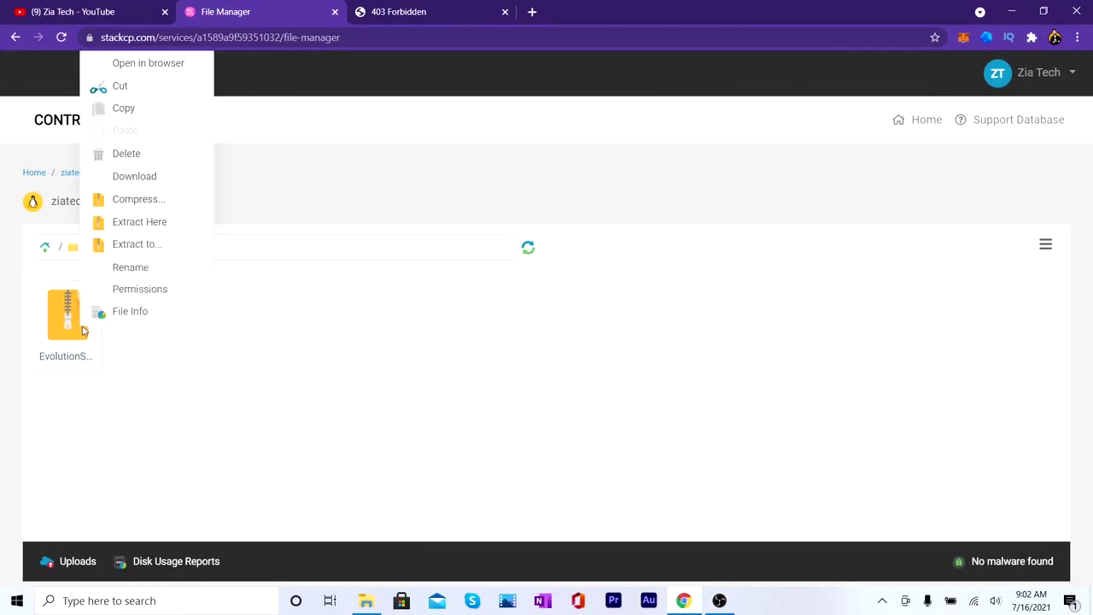
pyautogui.click(139, 223)
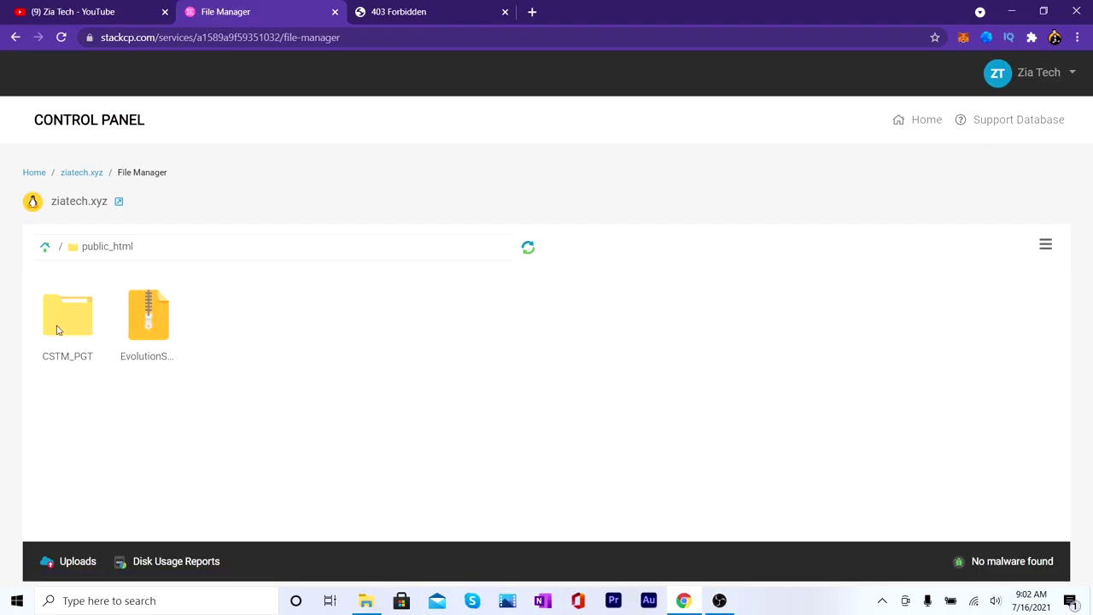
pyautogui.rightClick(148, 329)
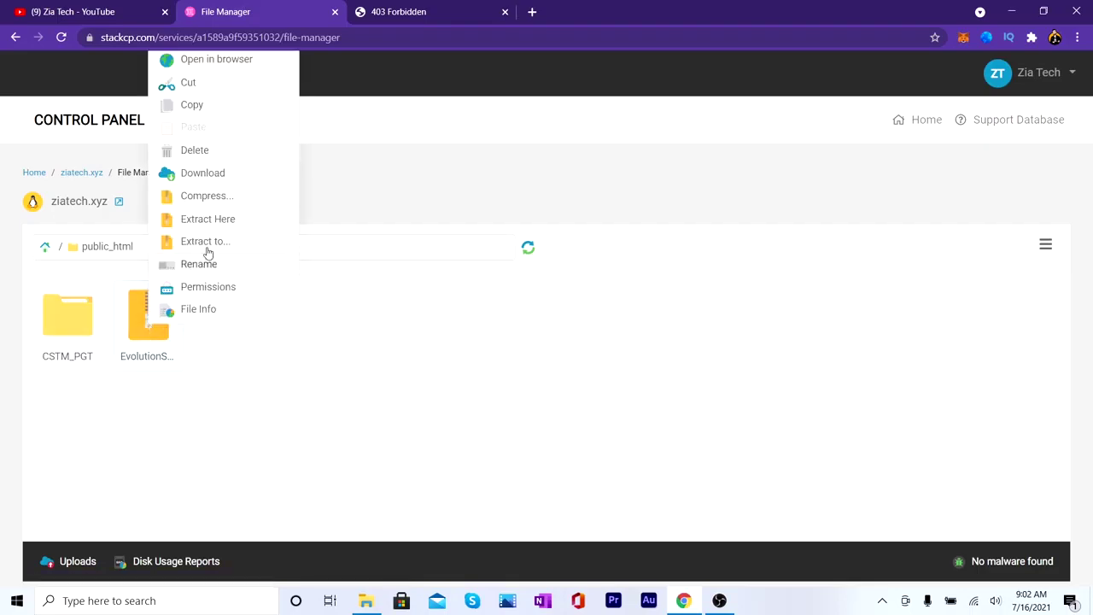
pyautogui.click(220, 150)
pyautogui.click(751, 321)
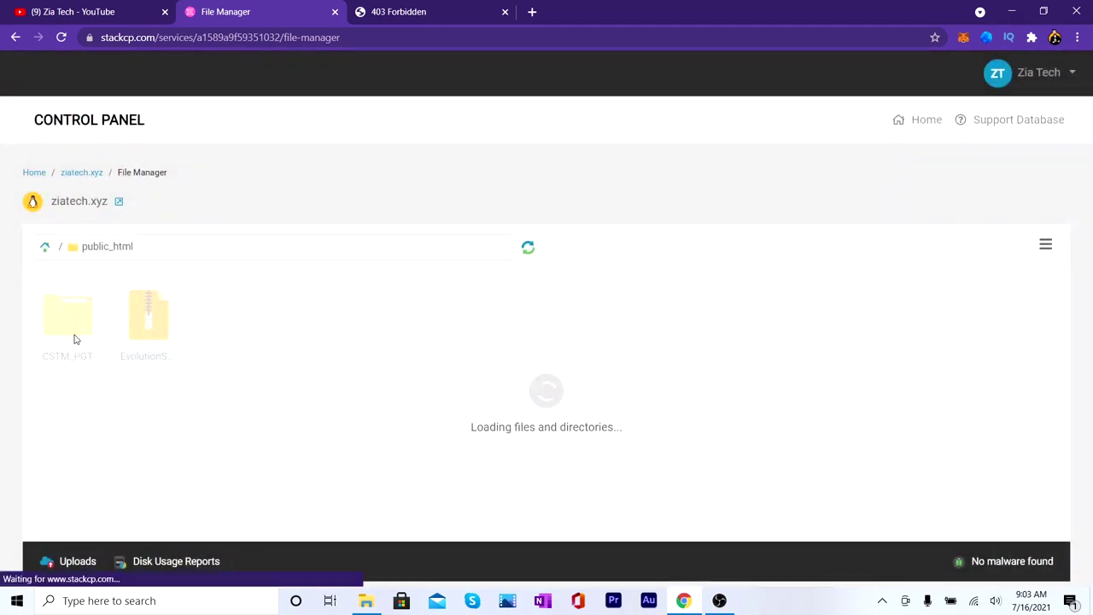
# Move all files and folders from the extracted CSTM_PGT folder up into public_html.
pyautogui.doubleClick(74, 339)
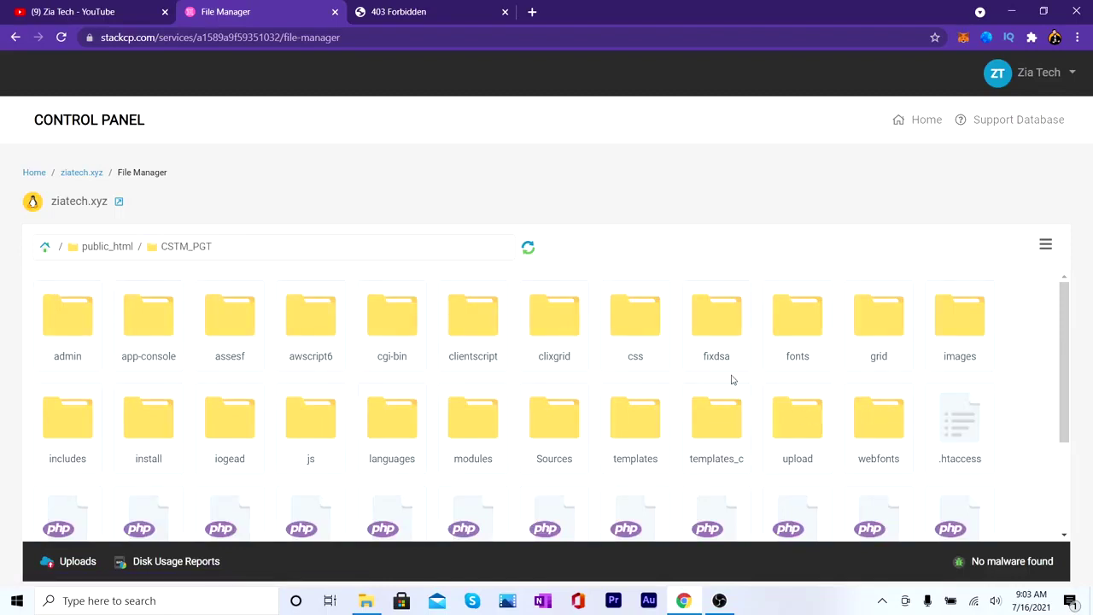
pyautogui.rightClick(722, 323)
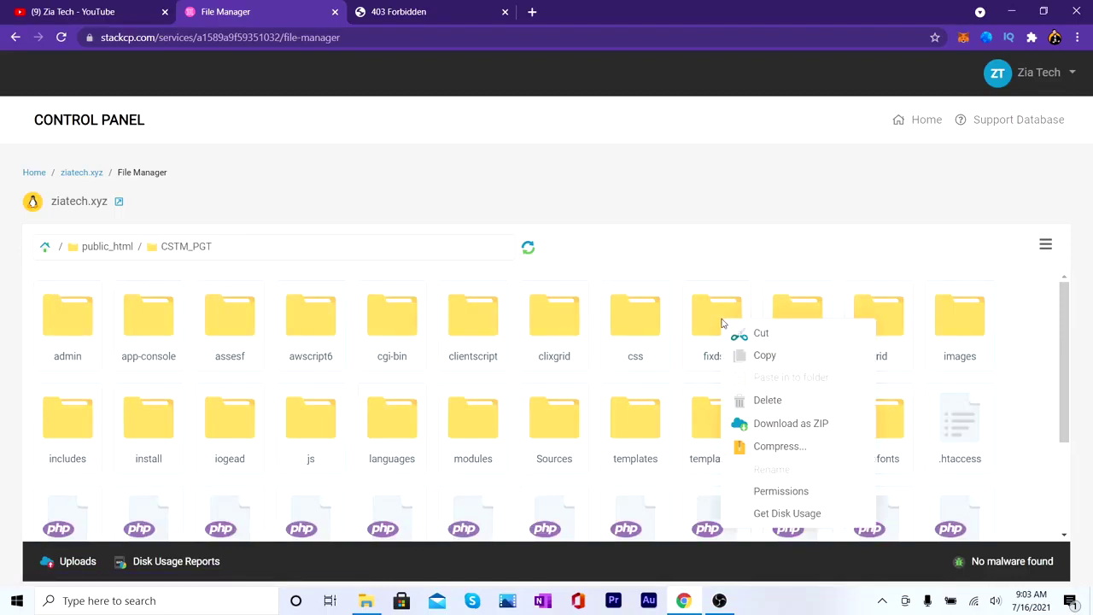
pyautogui.click(755, 329)
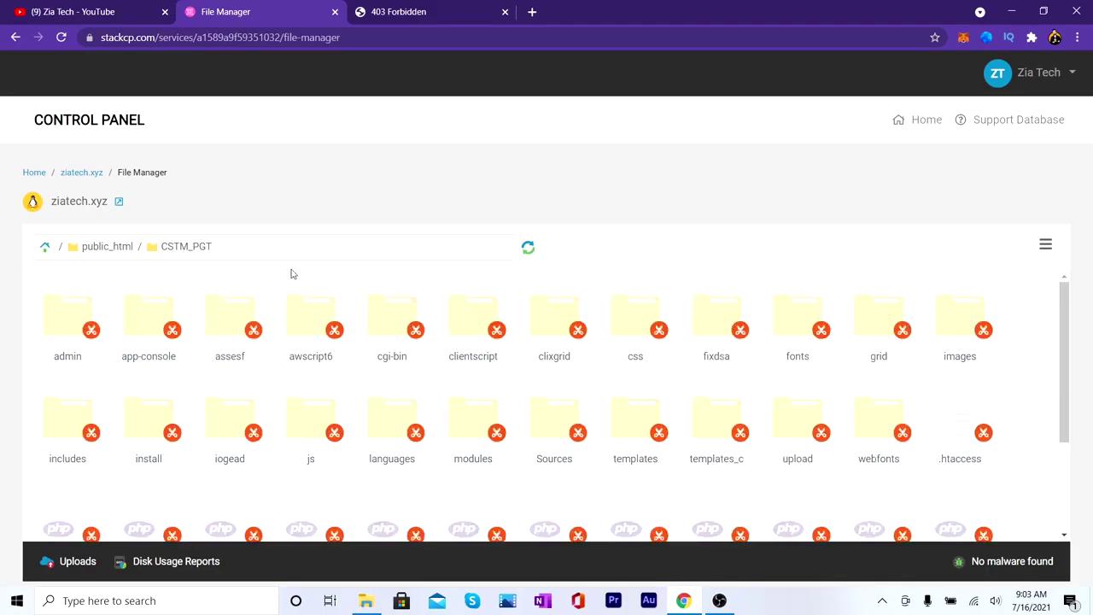
pyautogui.click(118, 247)
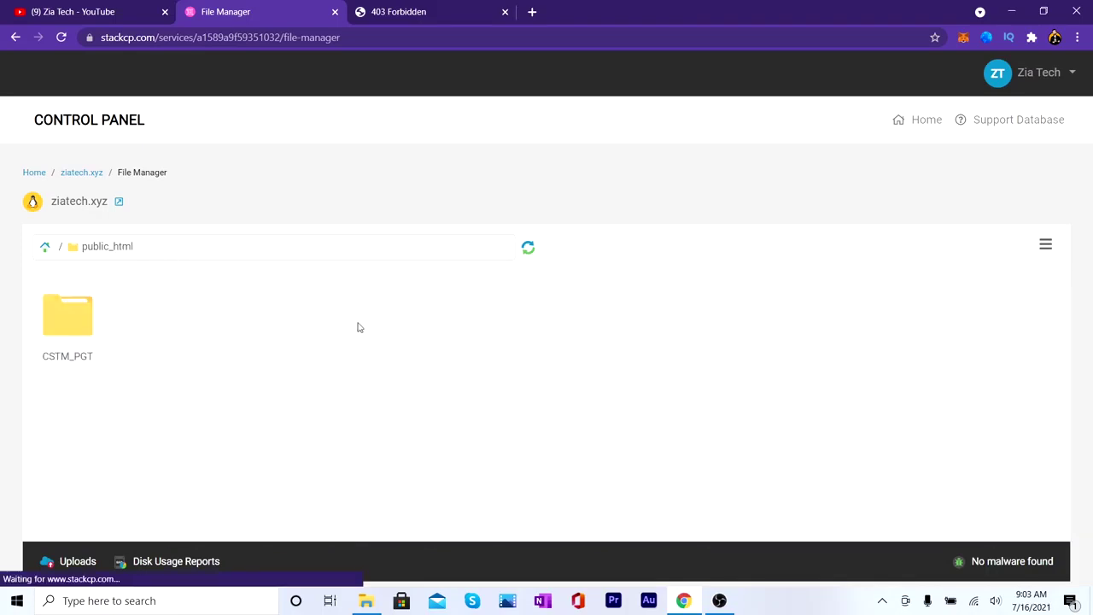
pyautogui.rightClick(398, 326)
pyautogui.click(416, 425)
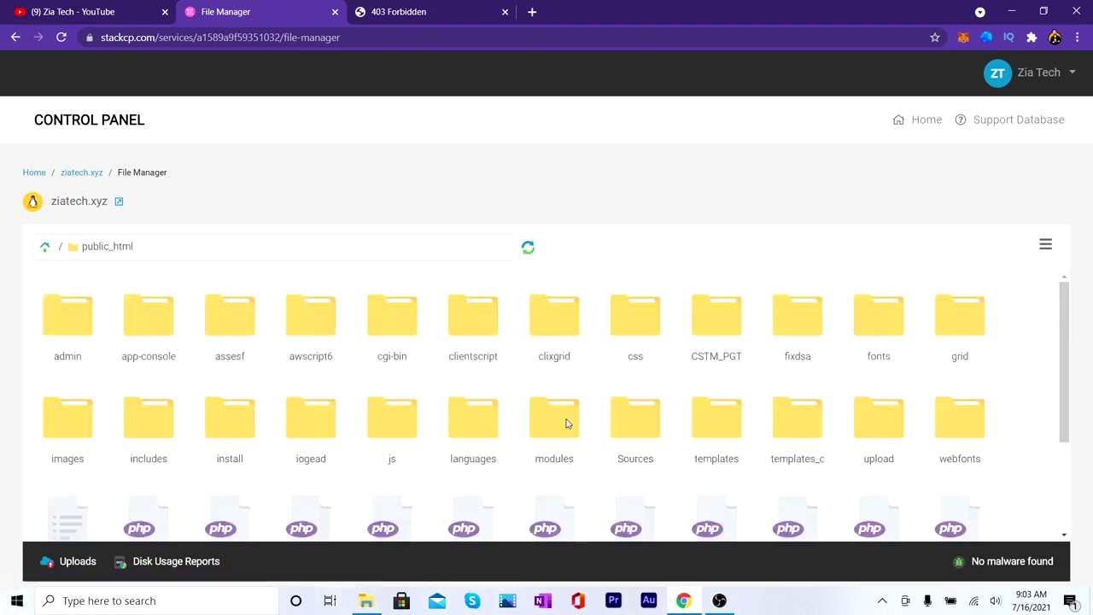
# Permanently delete the CSTM_PGT folder from public_html.
pyautogui.scroll(-2, 566, 422)
pyautogui.scroll(2, 697, 401)
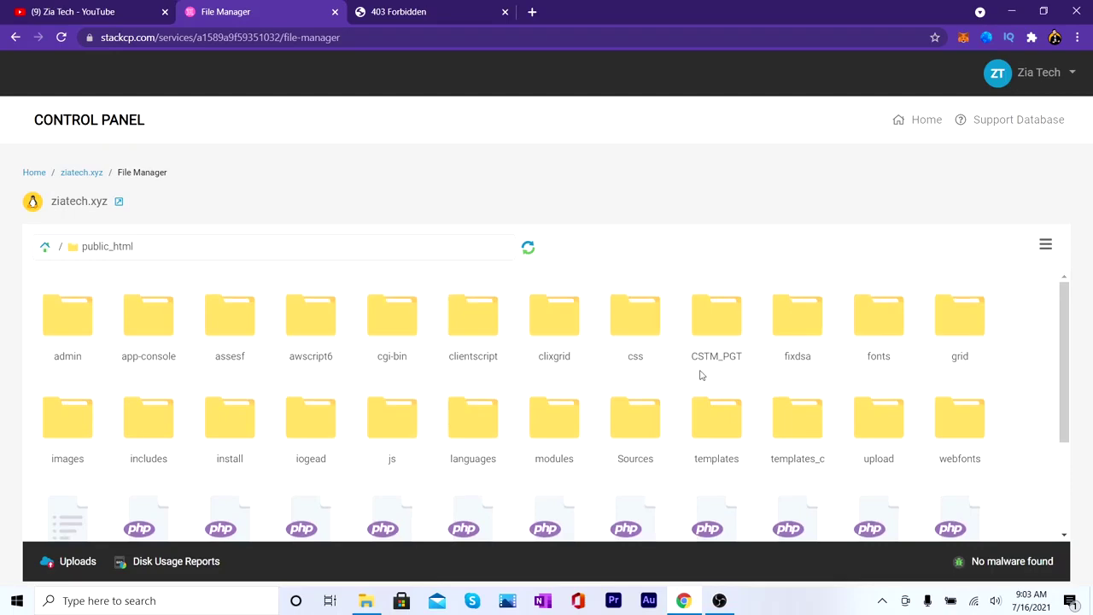
pyautogui.rightClick(712, 329)
pyautogui.click(749, 409)
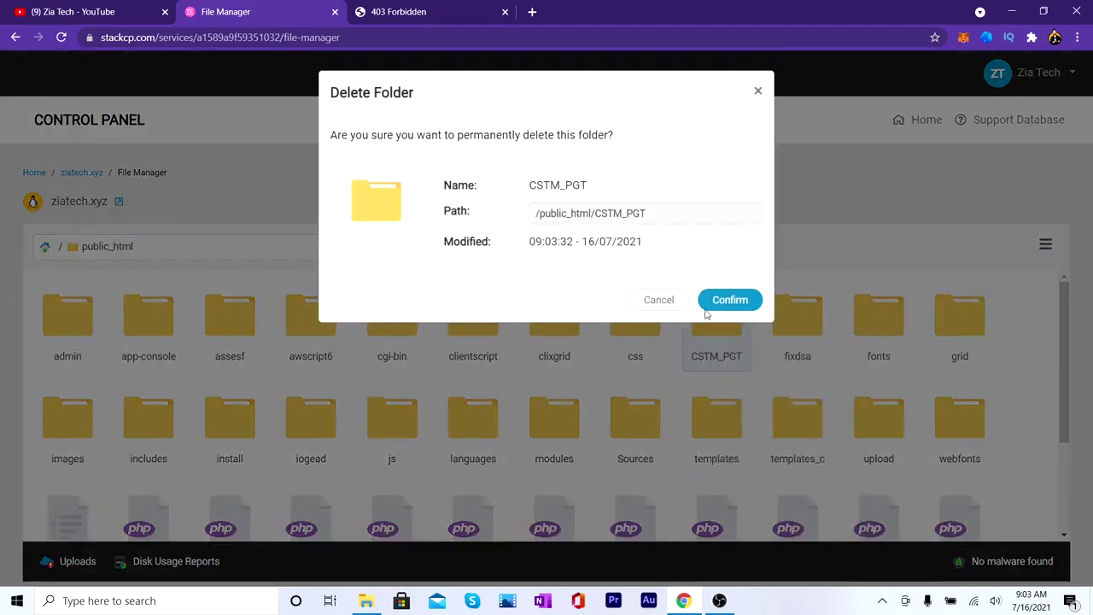
pyautogui.click(724, 298)
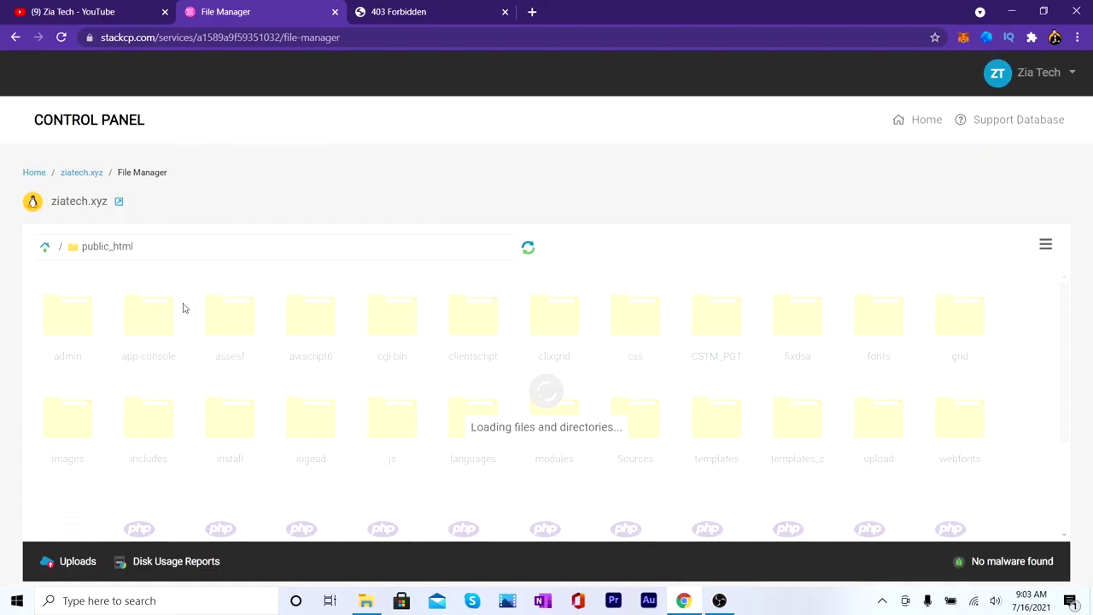
# Change the PHP version of ziatech.xyz to PHP 5.6 in the hosting control panel.
pyautogui.click(34, 173)
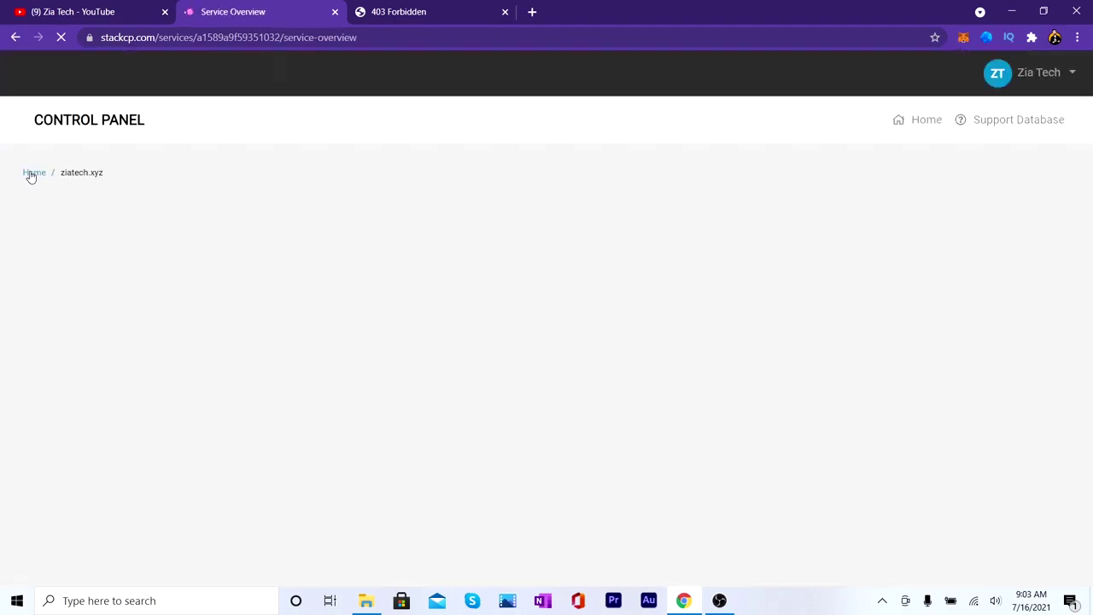
pyautogui.scroll(-3, 426, 334)
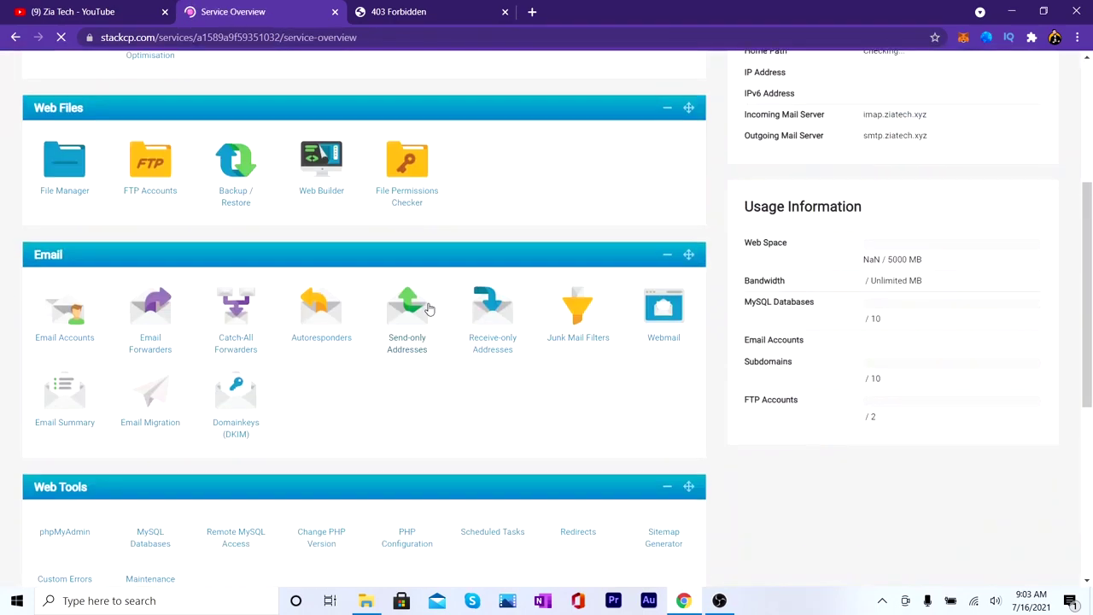
pyautogui.scroll(-4, 431, 325)
pyautogui.scroll(2, 432, 336)
pyautogui.click(328, 400)
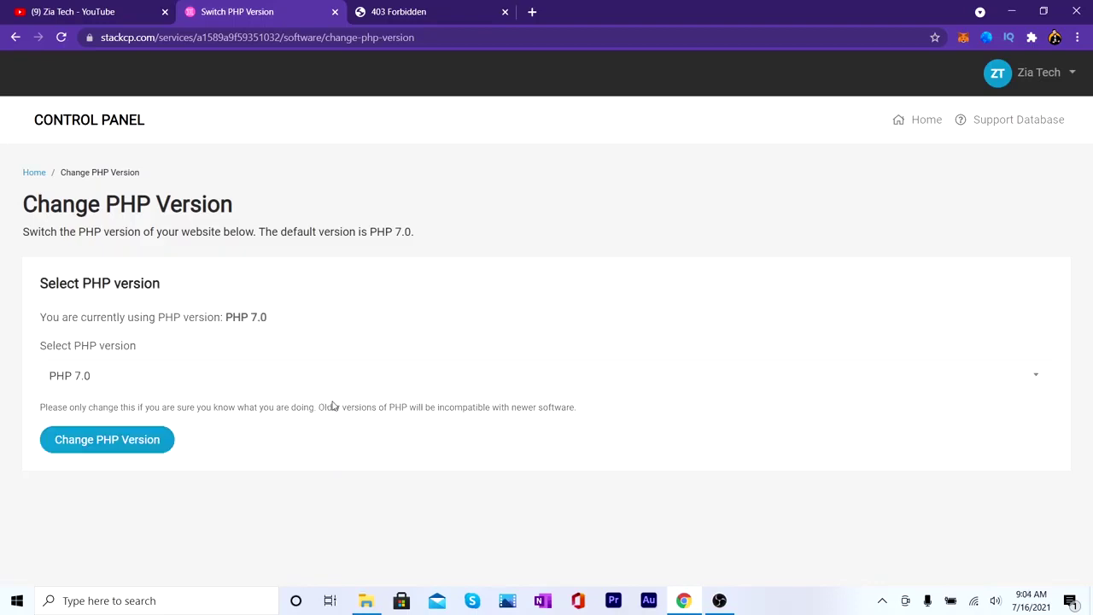
pyautogui.click(101, 380)
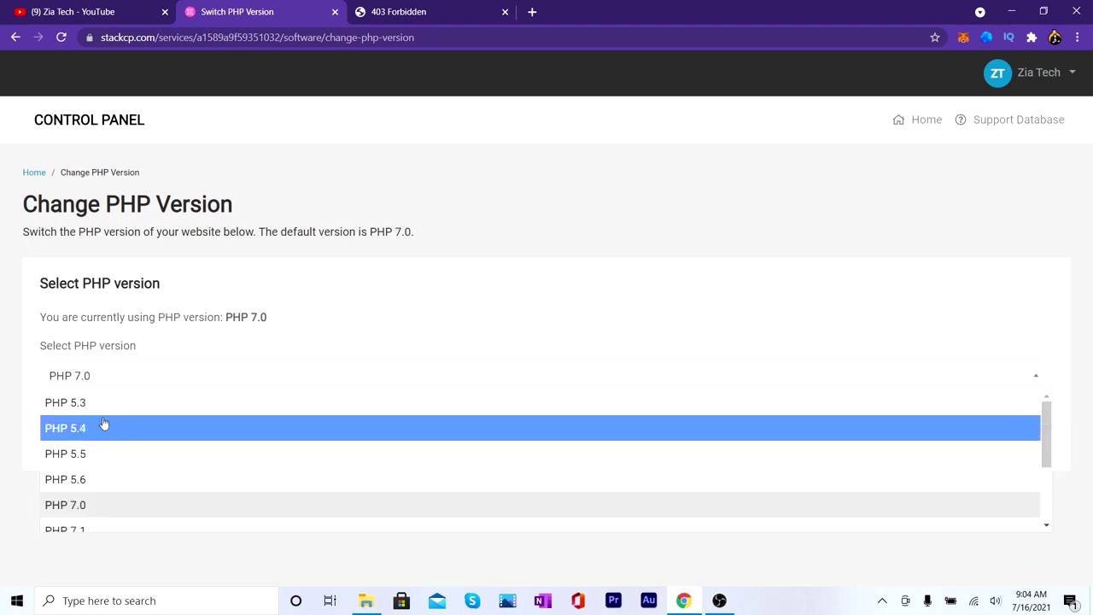
pyautogui.click(90, 482)
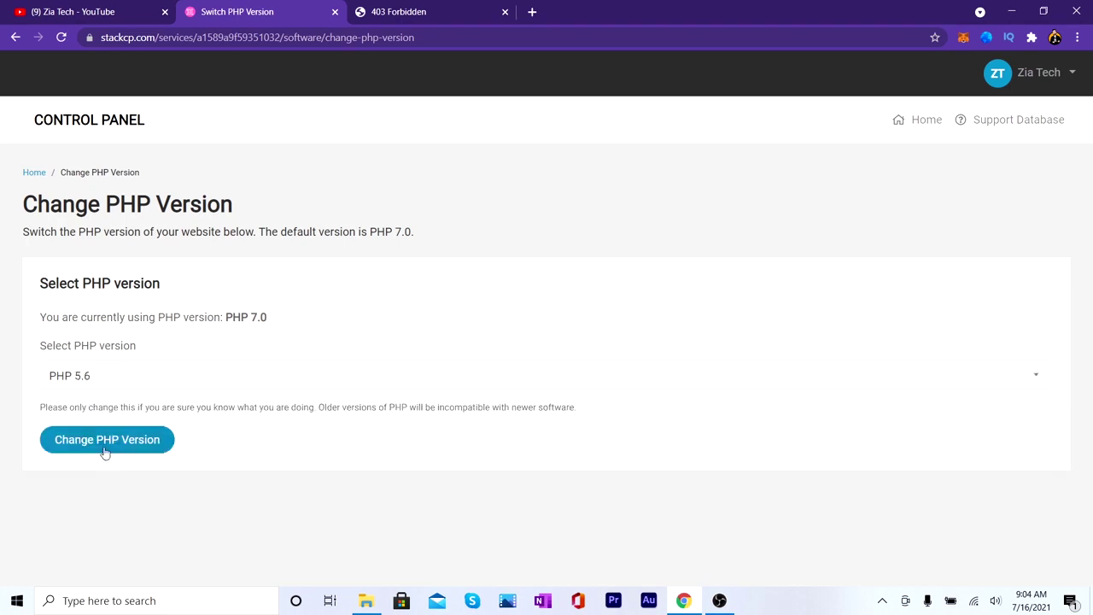
pyautogui.click(105, 451)
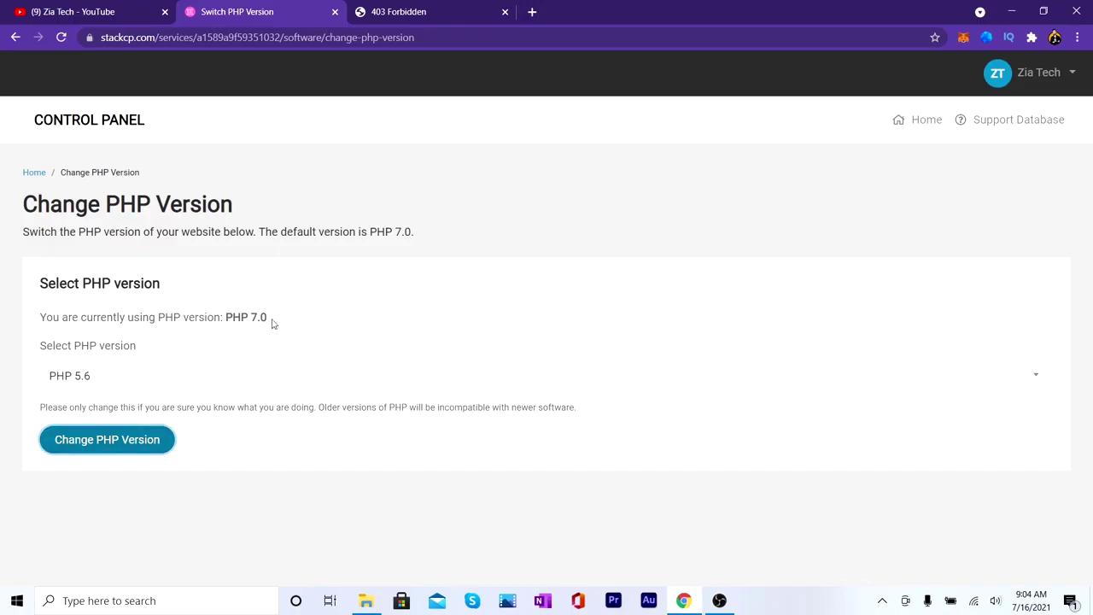
pyautogui.moveTo(248, 317); pyautogui.dragTo(298, 319)
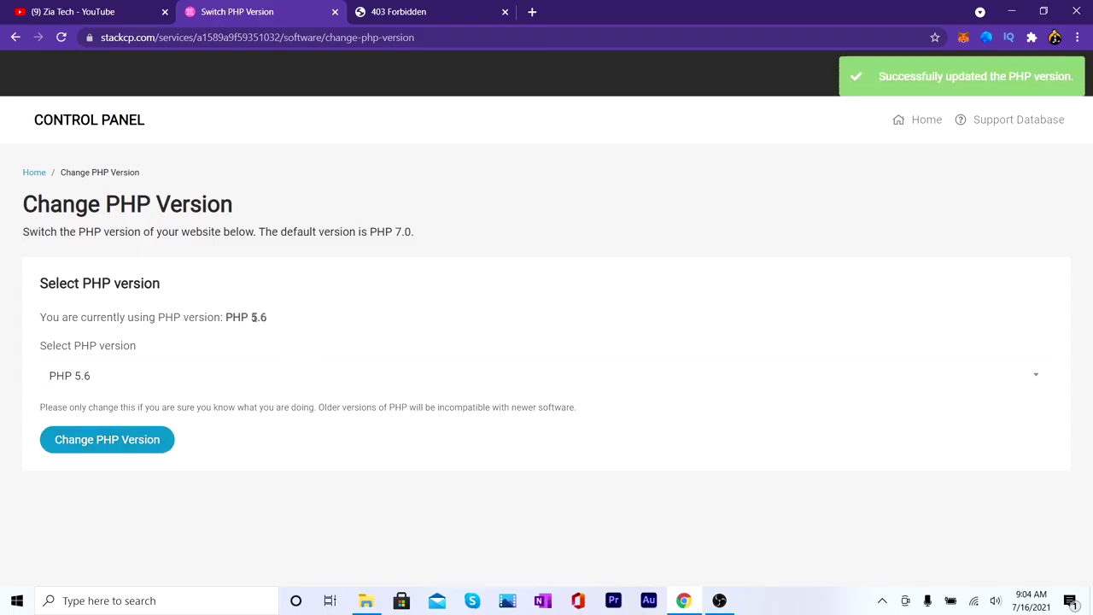
pyautogui.moveTo(250, 317); pyautogui.dragTo(295, 317)
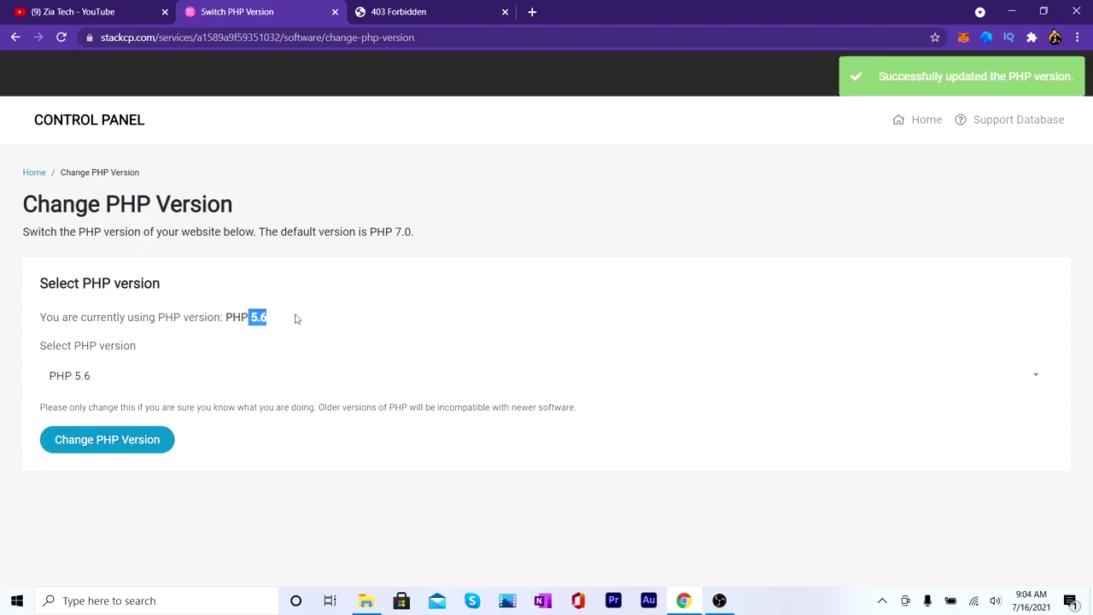
# Reload the ziatech.xyz site to bring up the installer page, and return the hosting control panel to its service overview.
pyautogui.click(407, 6)
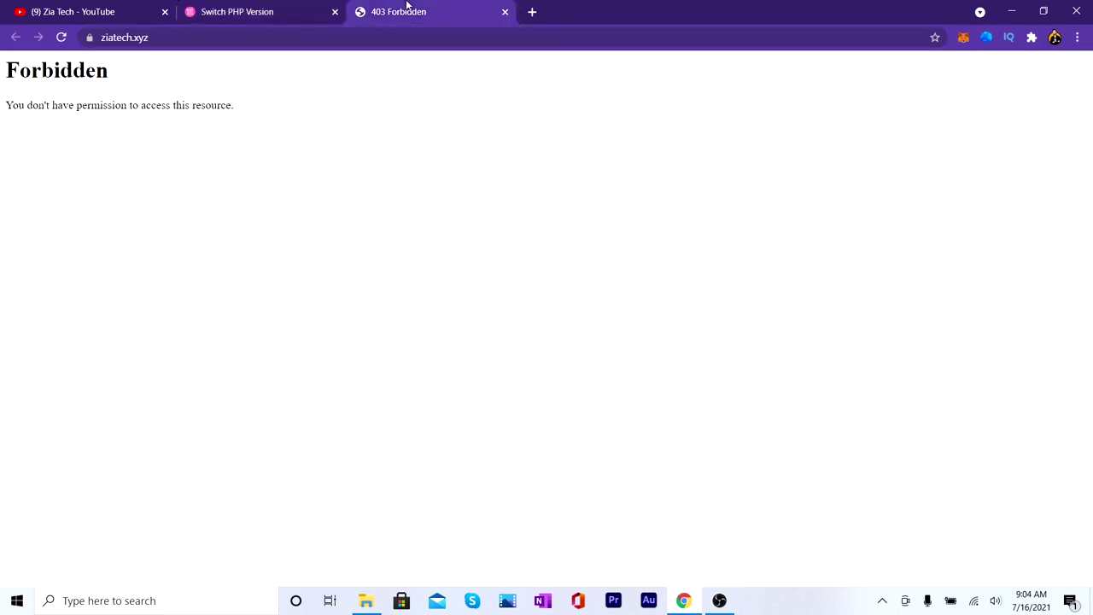
pyautogui.click(62, 38)
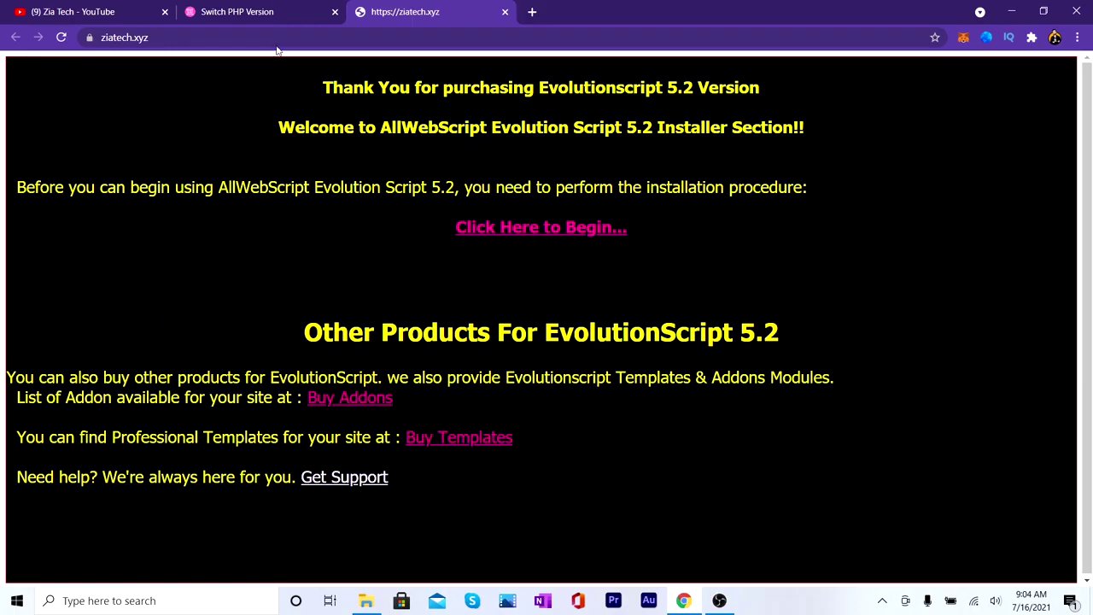
pyautogui.click(277, 13)
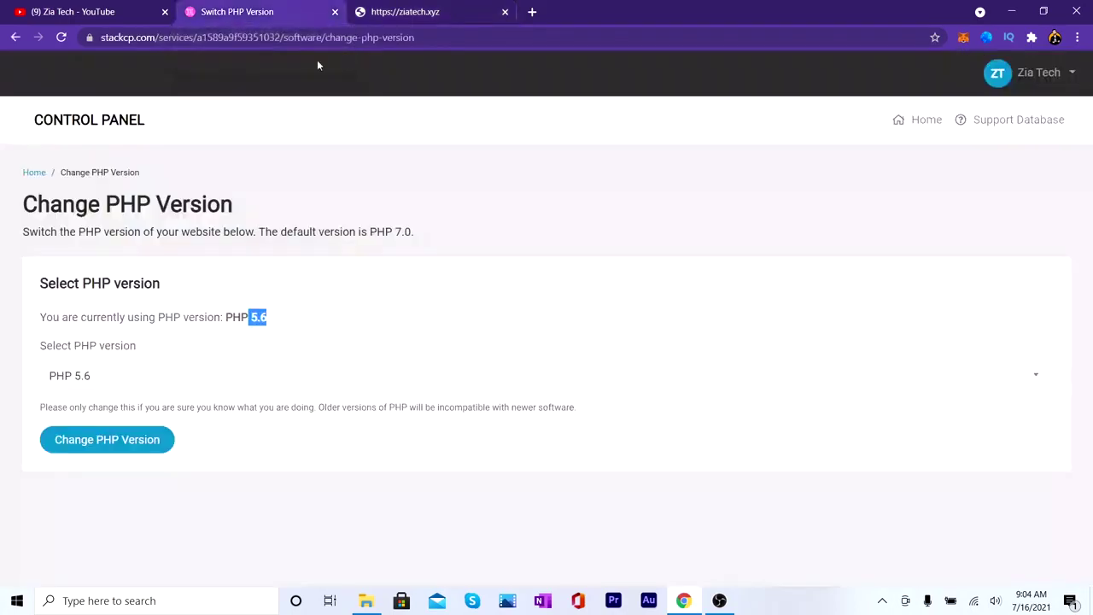
pyautogui.click(34, 171)
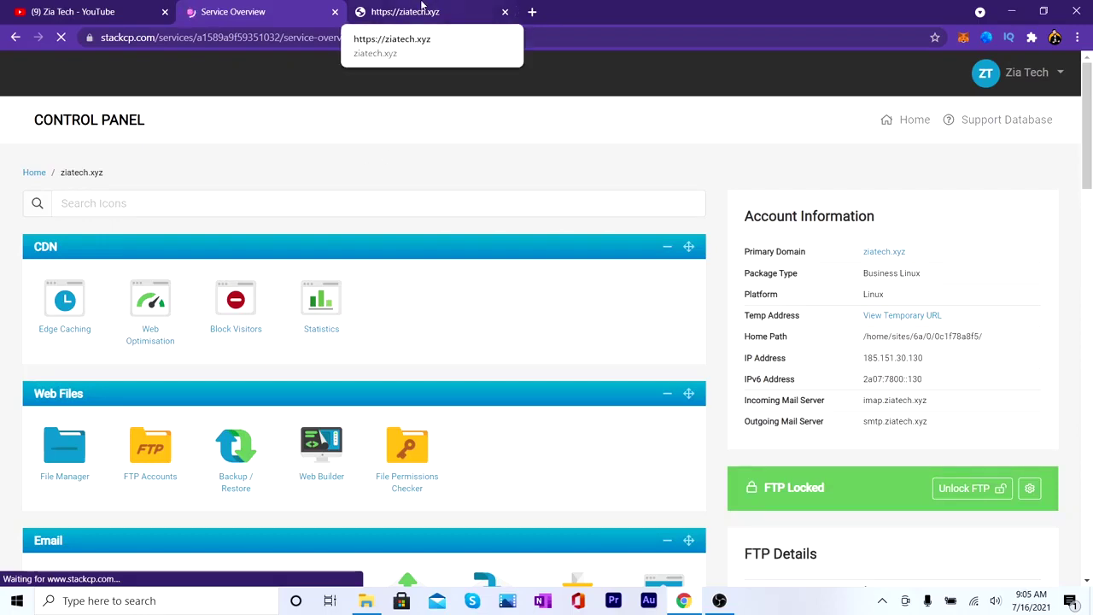
# Run the EvolutionScript installer up to the database details, accepting the license agreement and the default install directory and address.
pyautogui.click(421, 6)
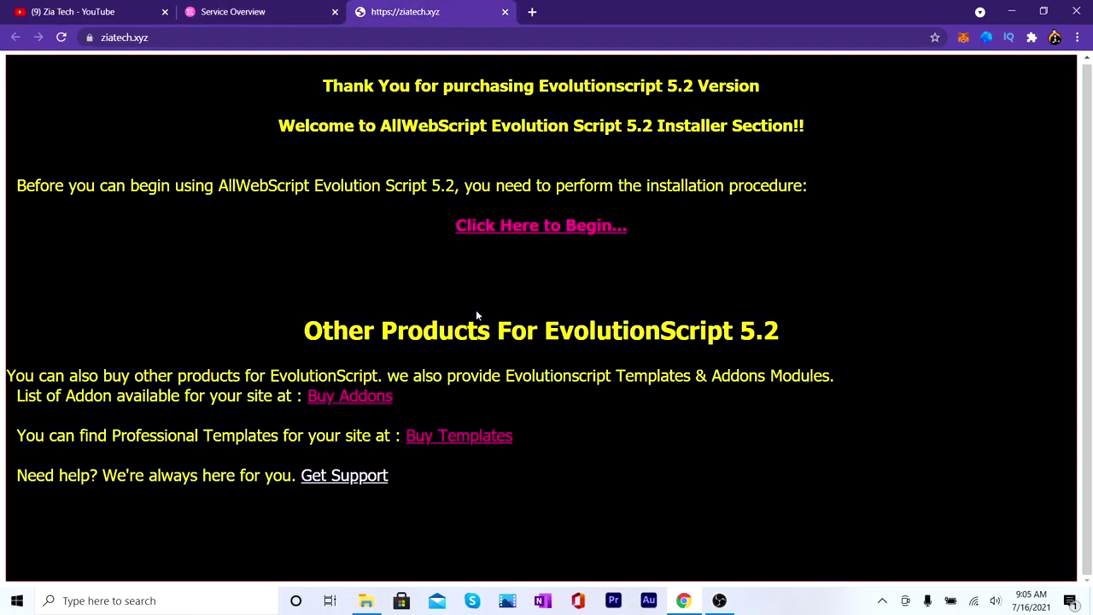
pyautogui.click(547, 238)
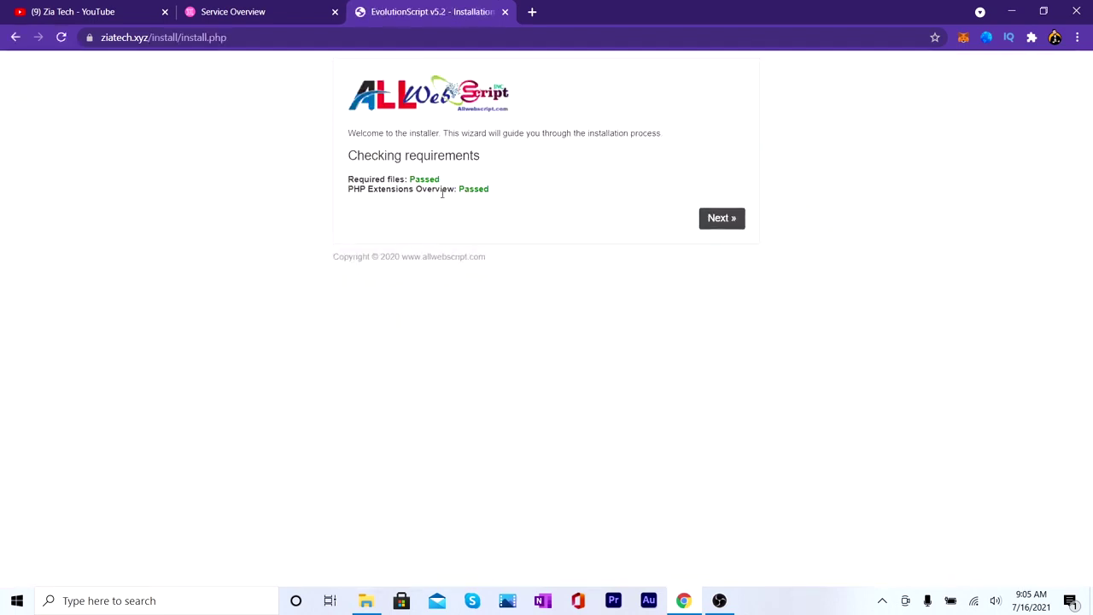
pyautogui.click(722, 219)
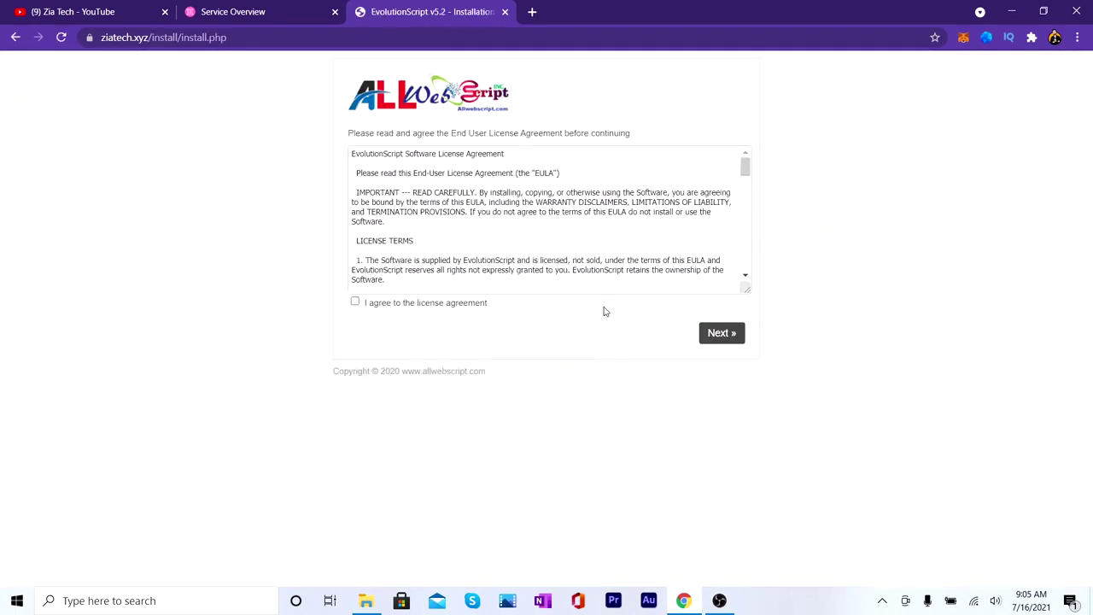
pyautogui.click(354, 301)
pyautogui.click(729, 336)
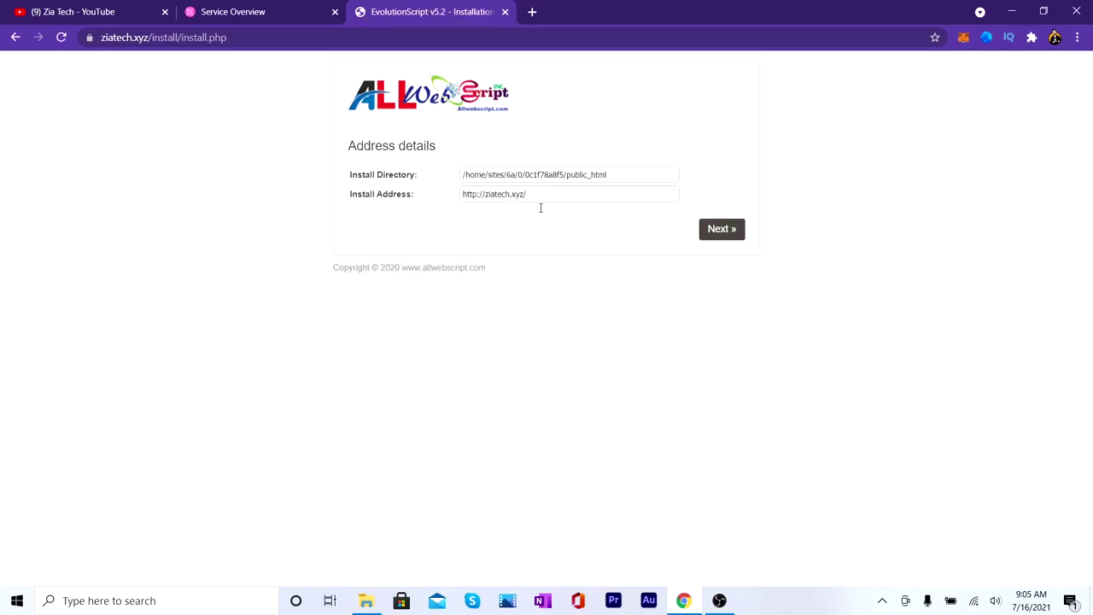
pyautogui.click(719, 230)
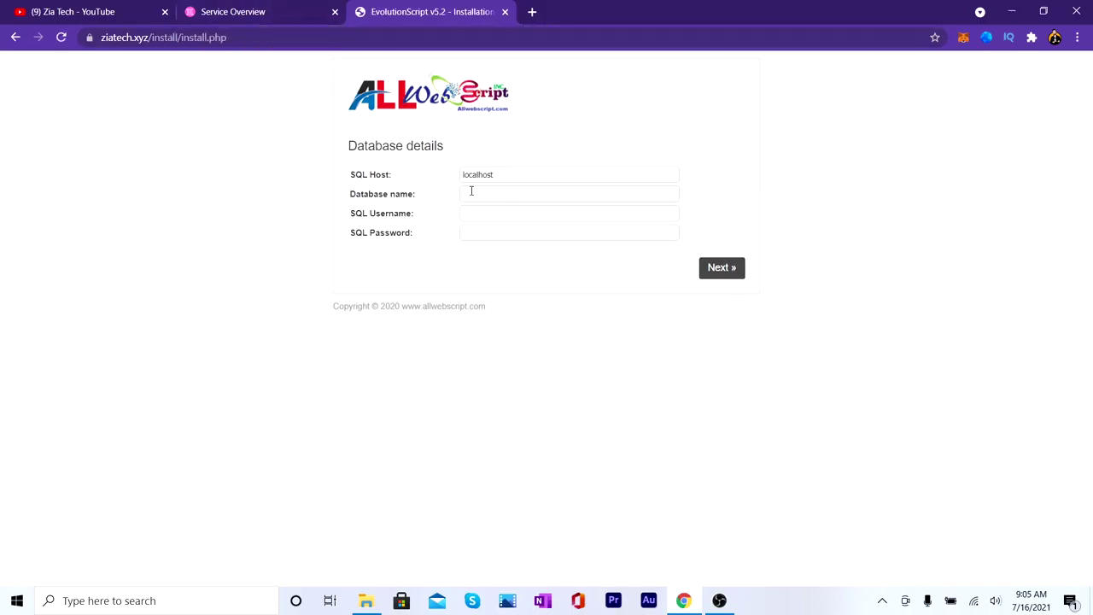
# Create a new MySQL database named ptcsite in the hosting control panel.
pyautogui.click(285, 7)
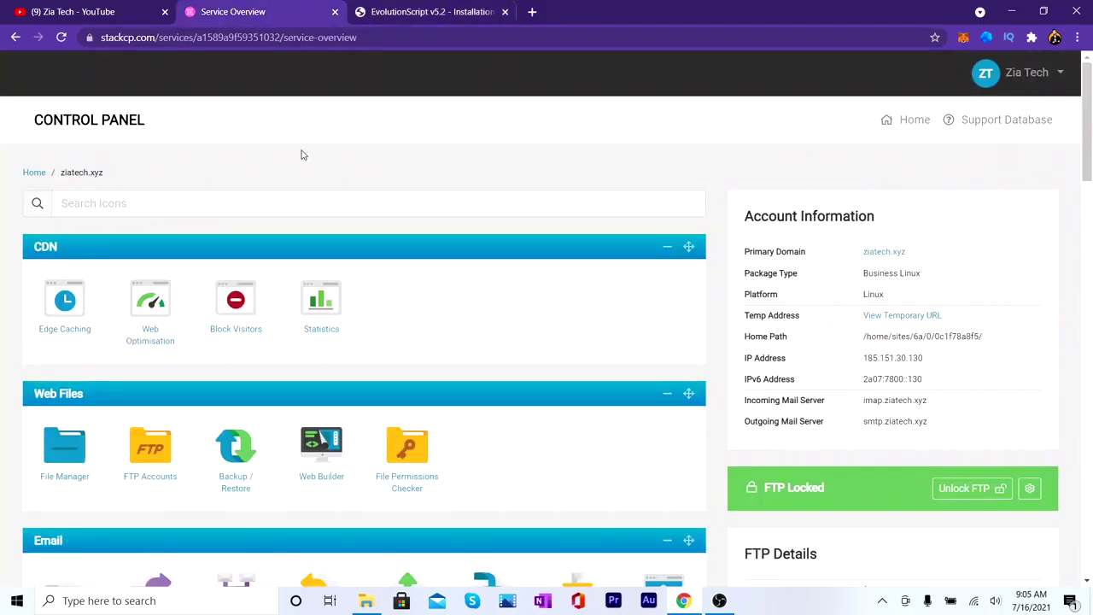
pyautogui.scroll(-2, 303, 155)
pyautogui.scroll(-3, 311, 173)
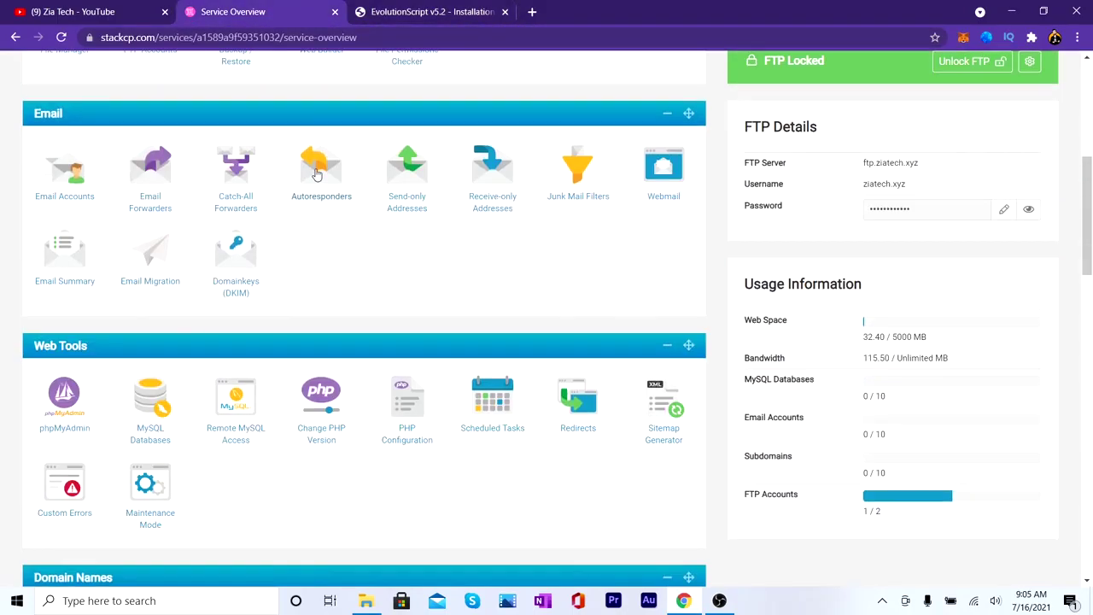
pyautogui.click(159, 399)
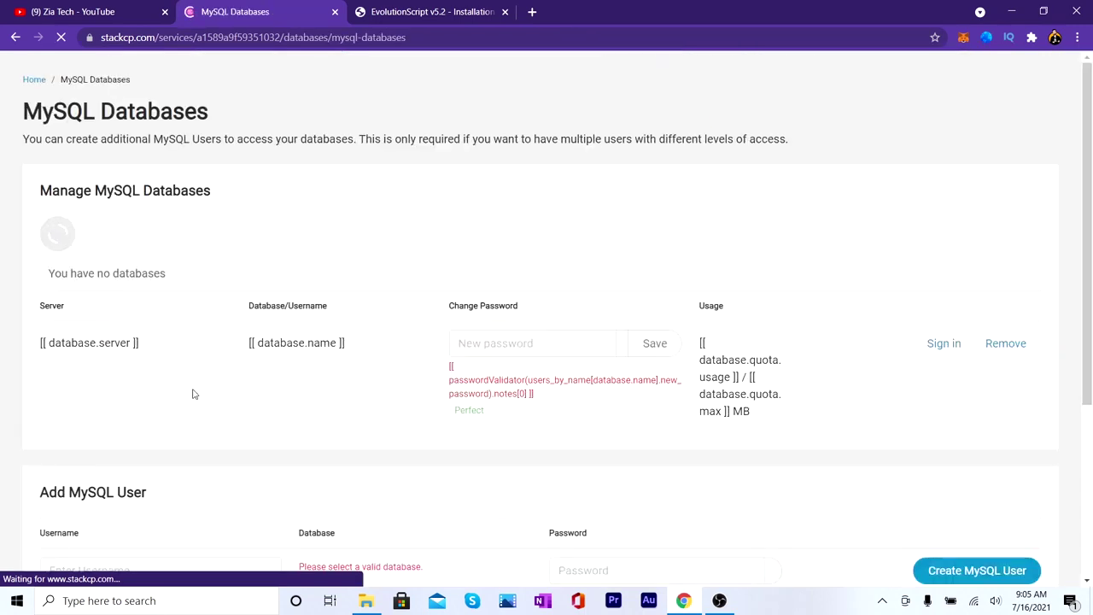
pyautogui.scroll(-1, 250, 425)
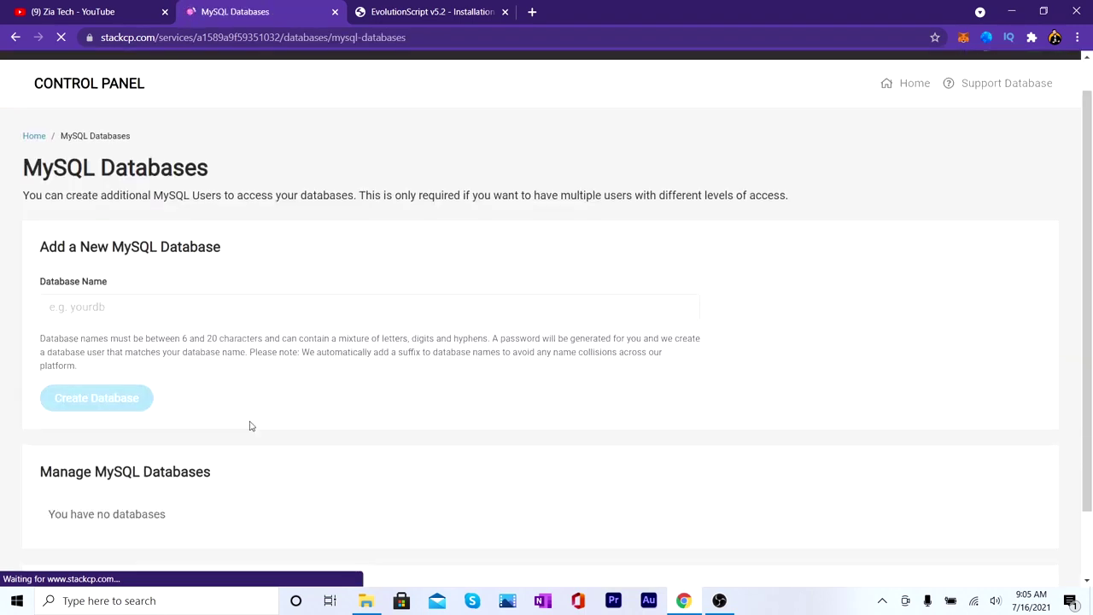
pyautogui.scroll(-1, 250, 426)
pyautogui.scroll(2, 290, 390)
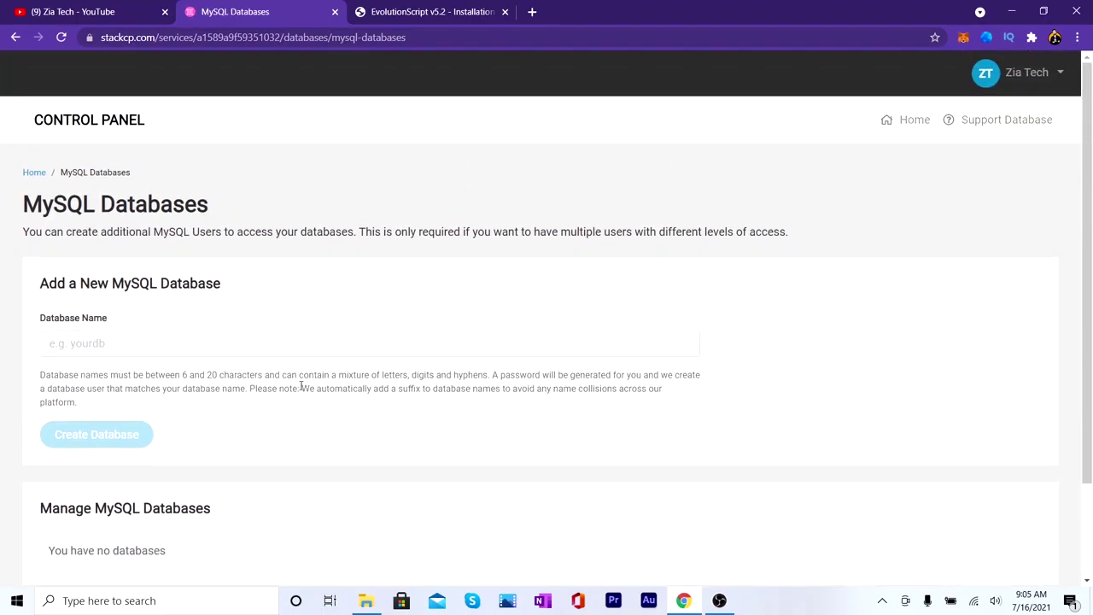
pyautogui.scroll(-2, 301, 386)
pyautogui.click(117, 216)
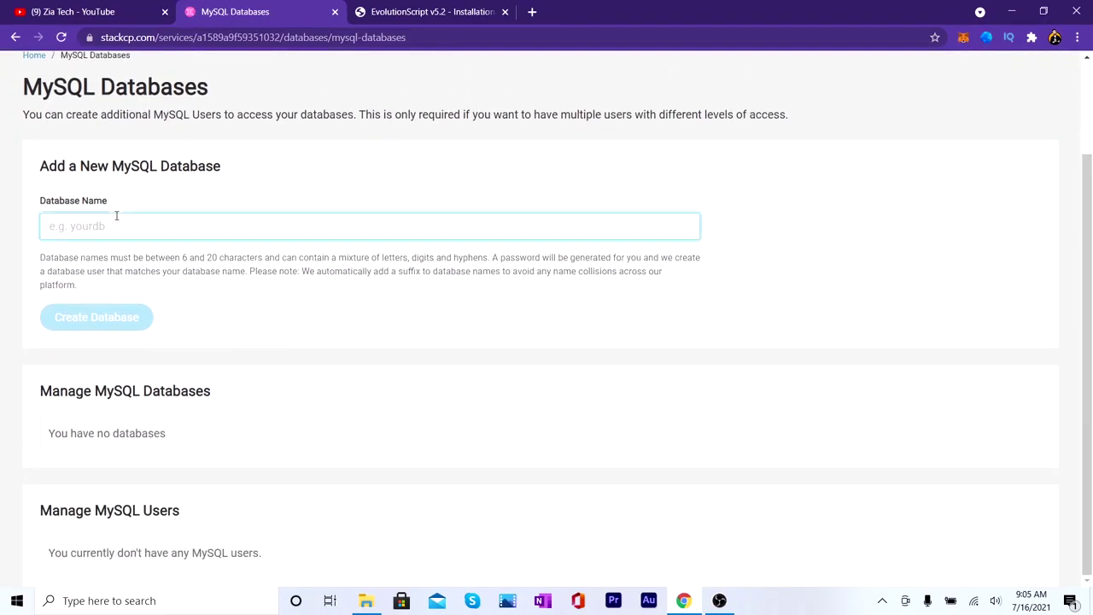
pyautogui.write('pt')
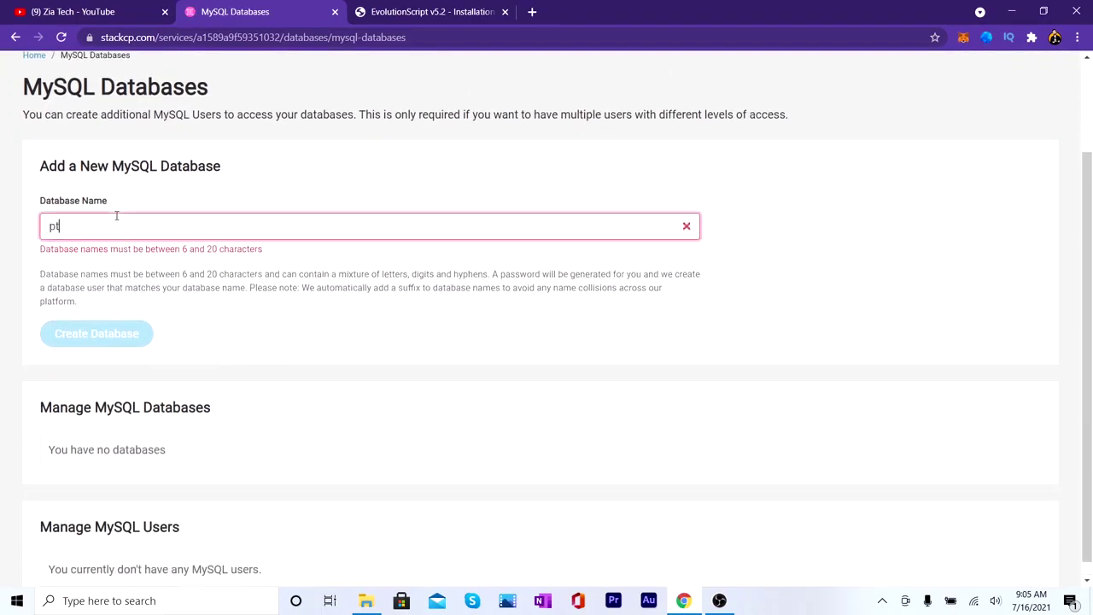
pyautogui.write('csite')
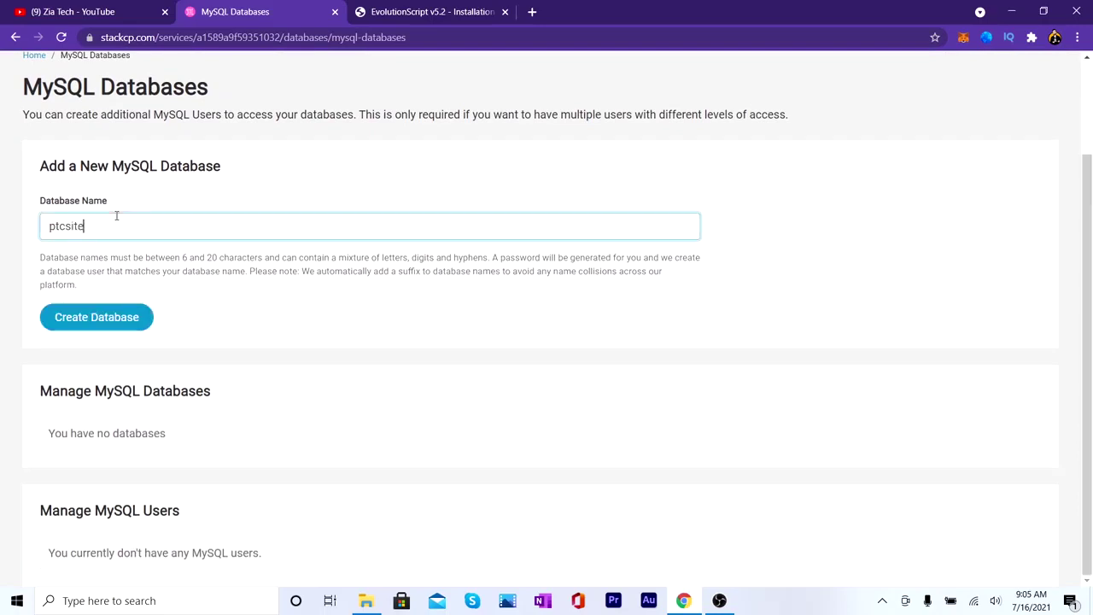
pyautogui.click(91, 323)
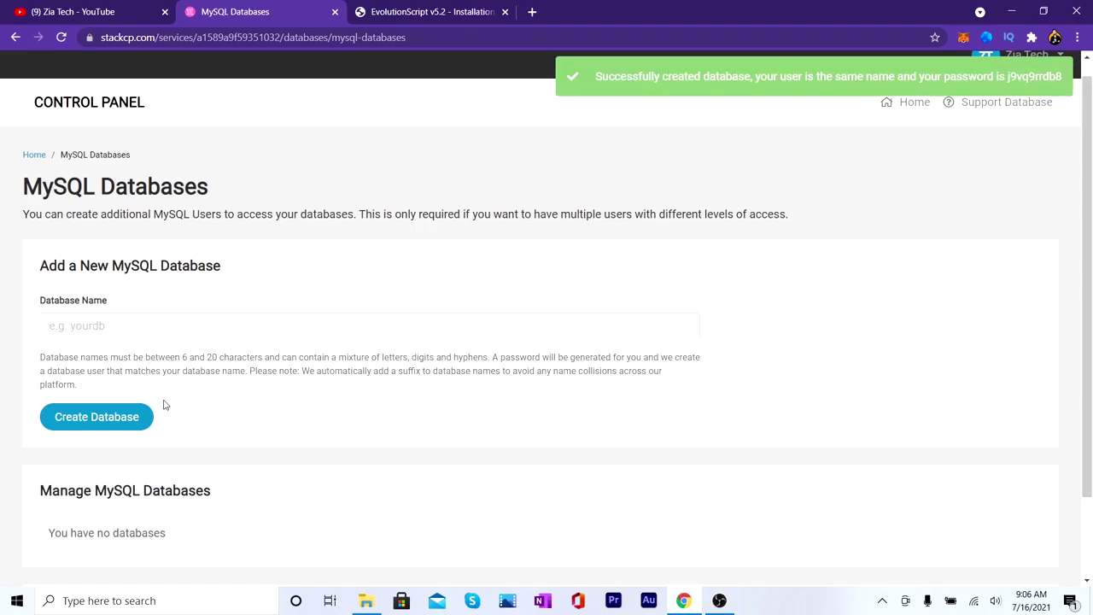
# Copy the new database's server address, sdb-h.hosting.stackcp.net, and use it to replace the SQL Host value in the installer.
pyautogui.scroll(-4, 182, 402)
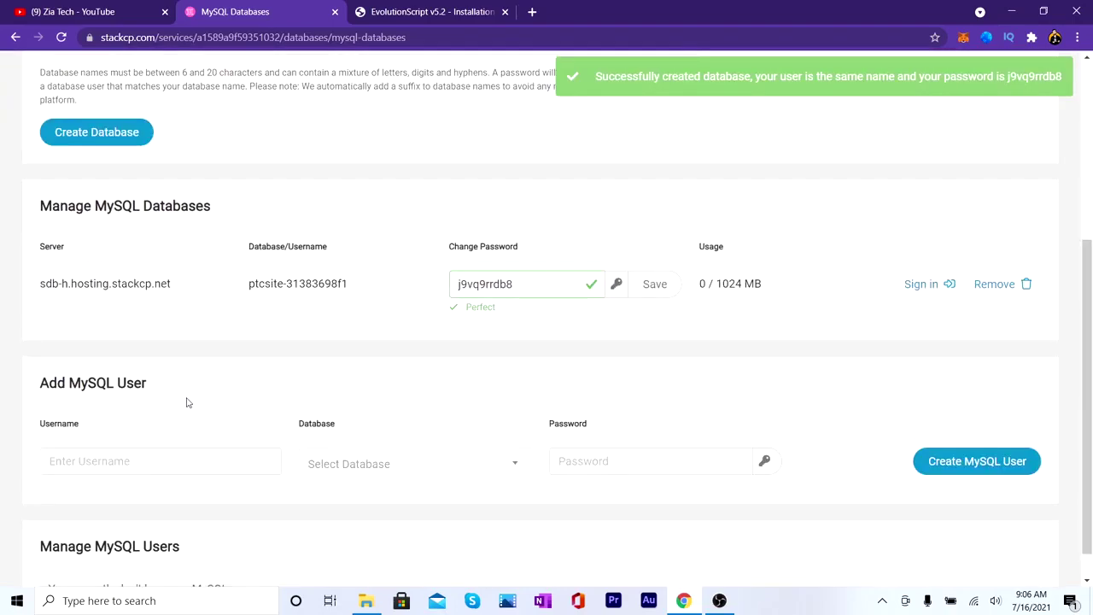
pyautogui.moveTo(175, 251); pyautogui.dragTo(40, 247)
pyautogui.rightClick(63, 247)
pyautogui.click(90, 259)
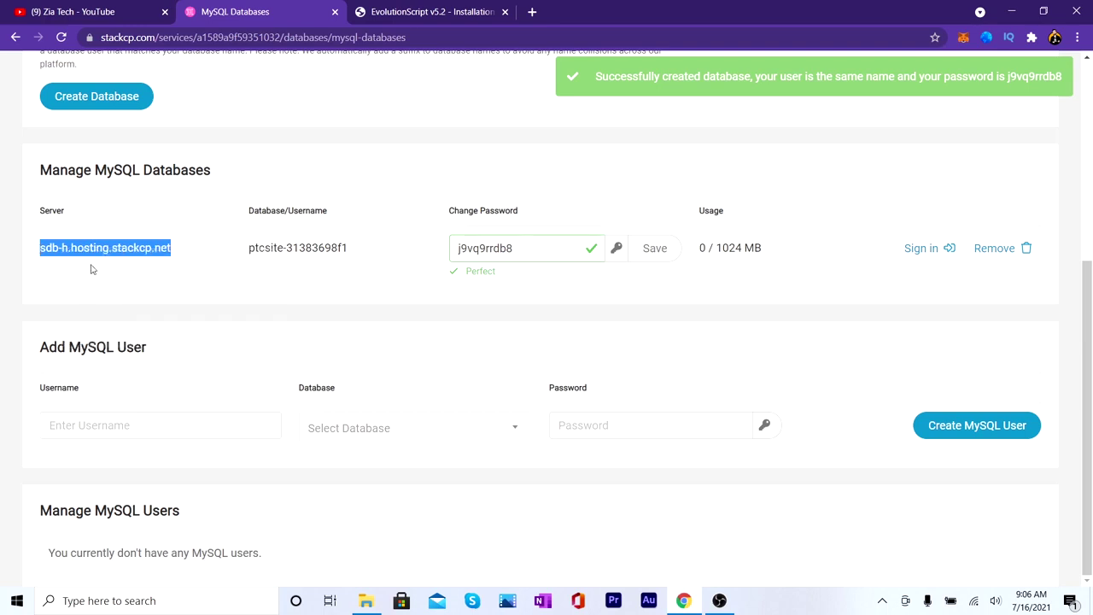
pyautogui.click(417, 11)
pyautogui.moveTo(507, 175); pyautogui.dragTo(441, 172)
pyautogui.hotkey('ctrl', 'v')
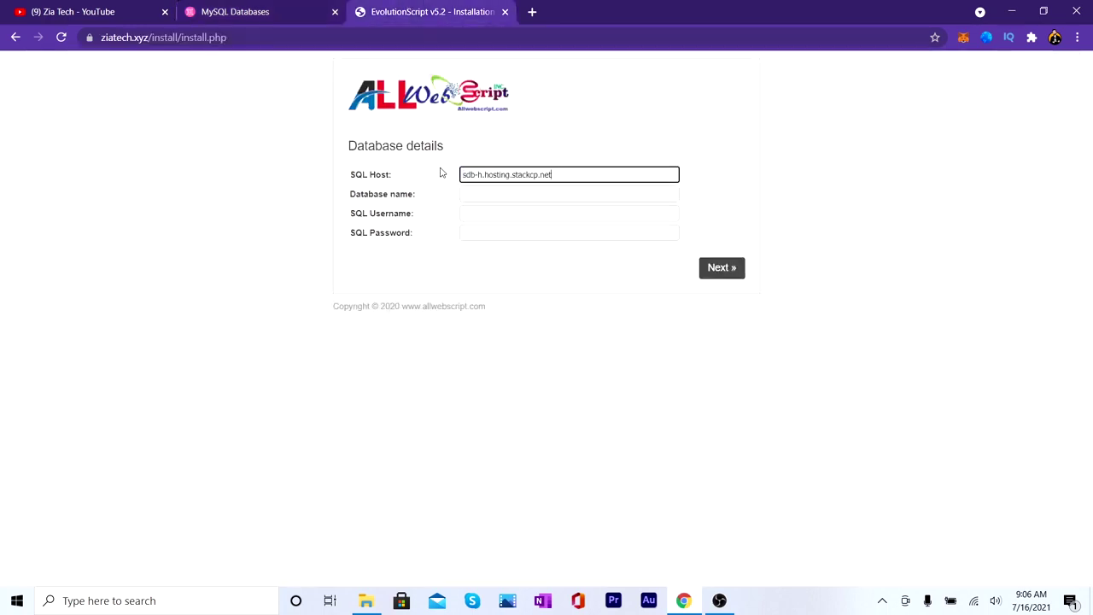
# Copy the database name ptcsite-31383698f1 from the hosting panel into the installer's Database name and SQL Username fields.
pyautogui.click(260, 11)
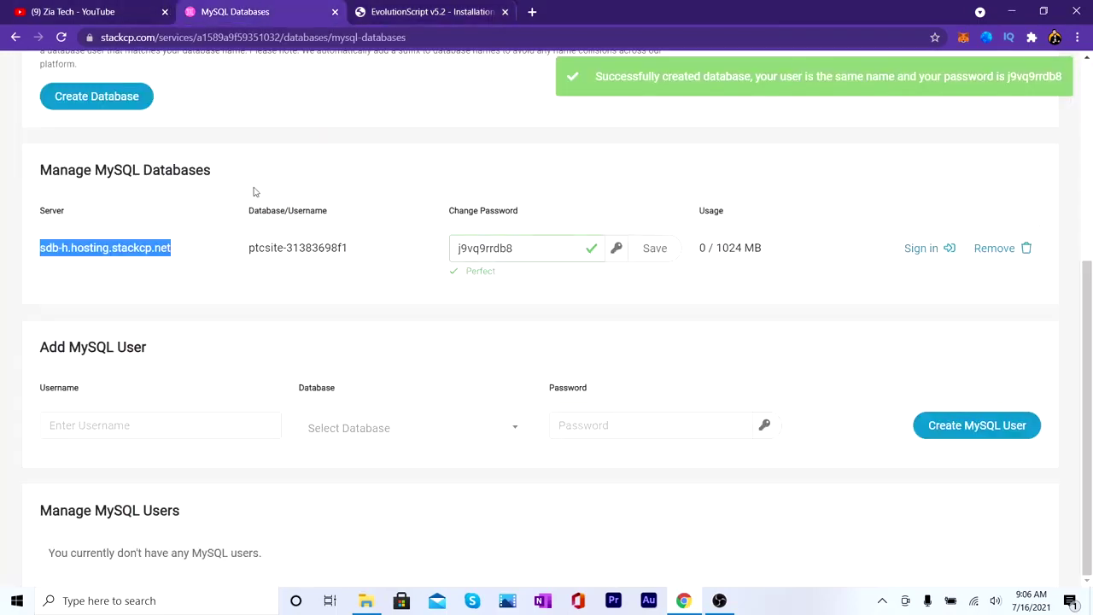
pyautogui.moveTo(350, 247); pyautogui.dragTo(253, 247)
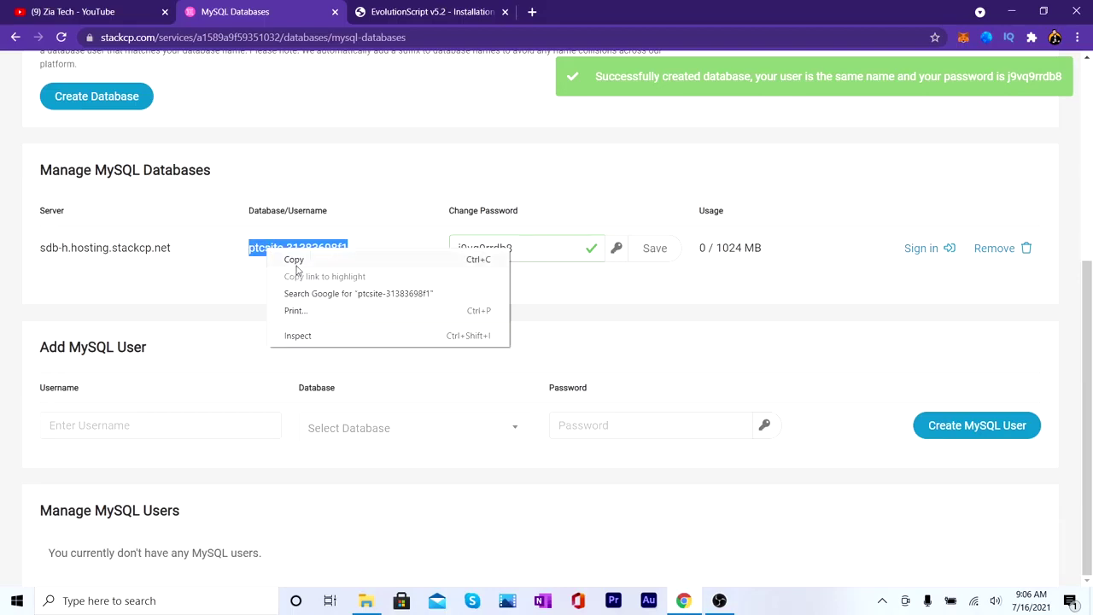
pyautogui.click(292, 259)
pyautogui.click(427, 11)
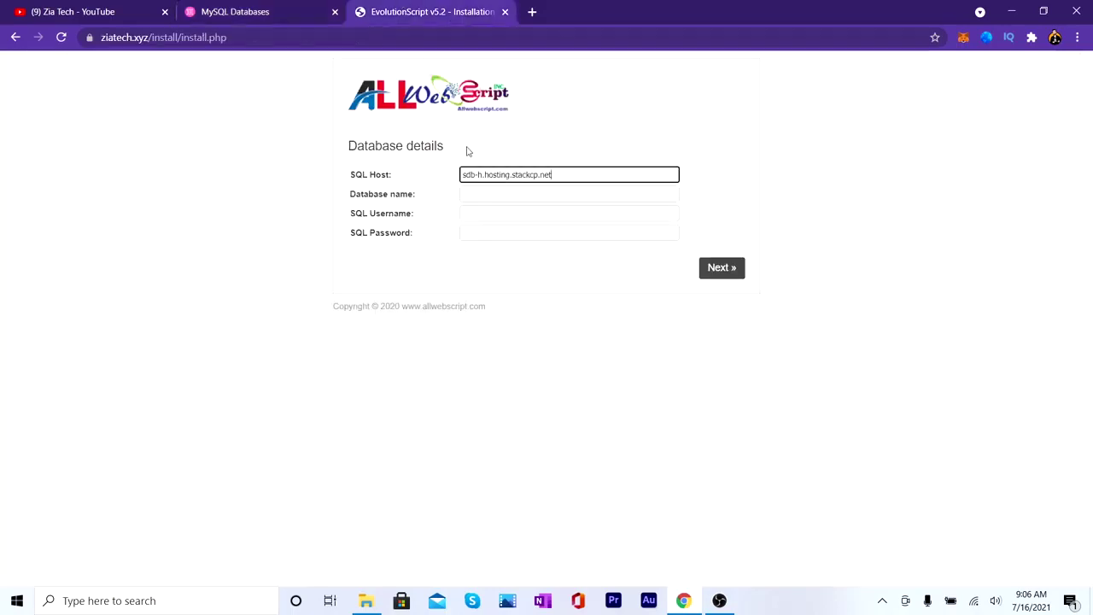
pyautogui.rightClick(480, 197)
pyautogui.click(500, 307)
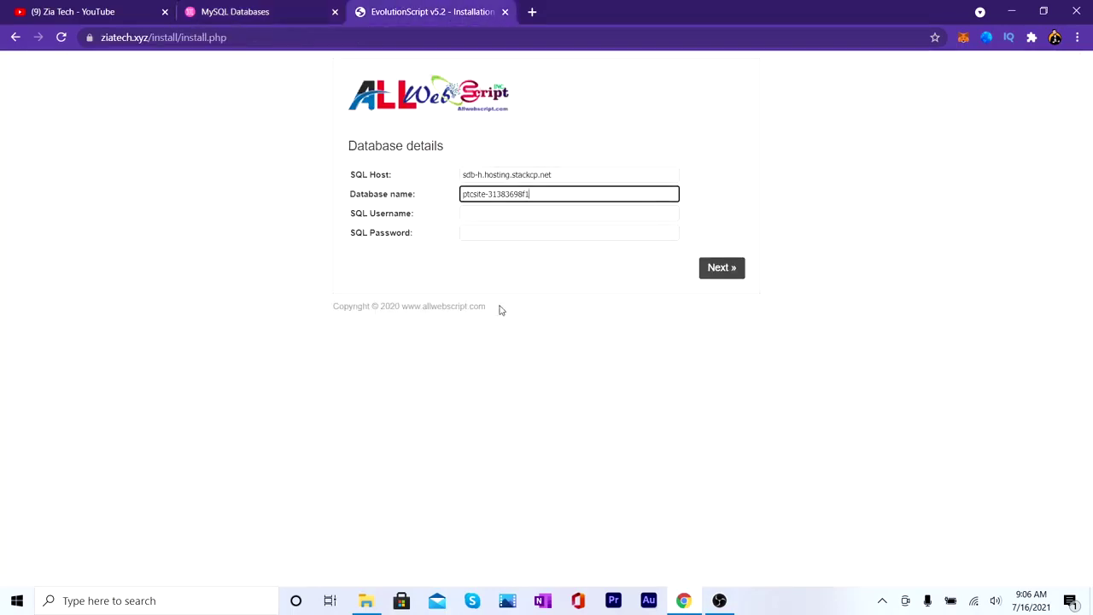
pyautogui.rightClick(484, 212)
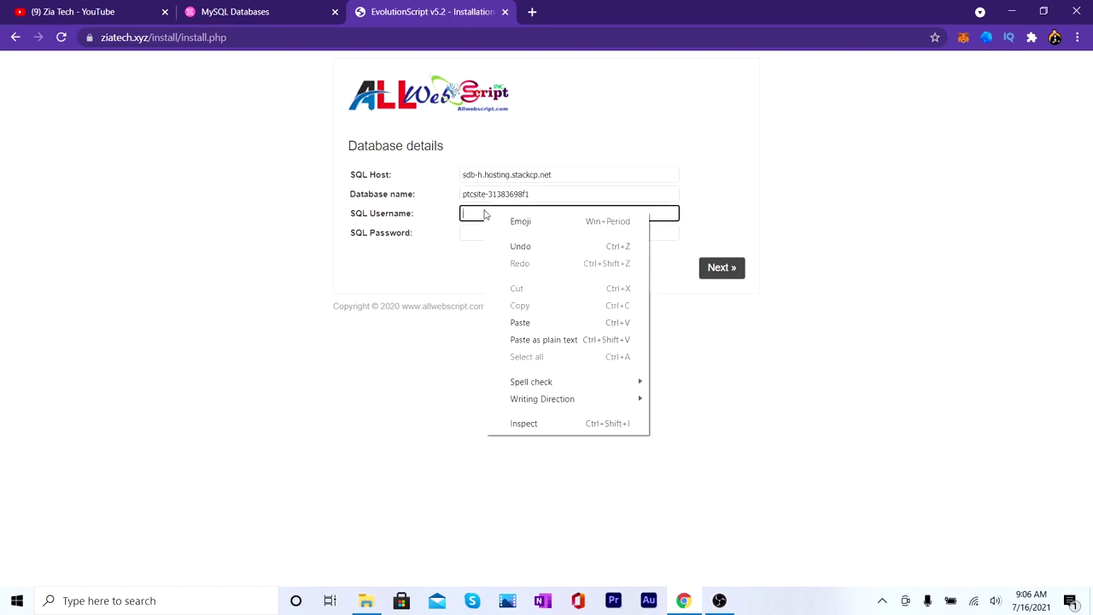
pyautogui.click(514, 320)
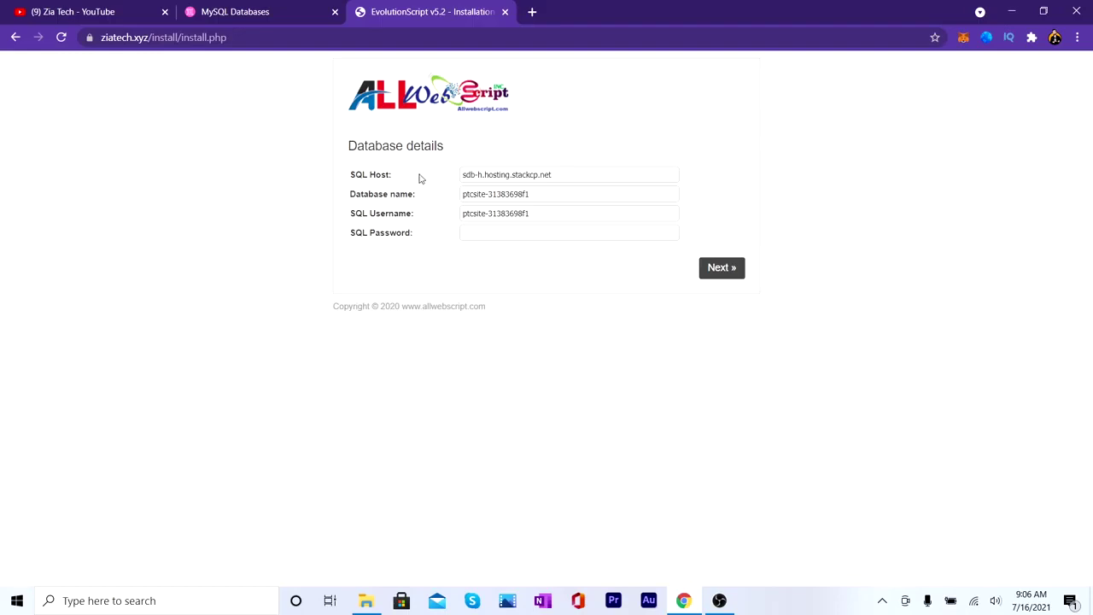
# Copy the generated database password in the hosting panel, save it for the database, and paste it into the installer's SQL Password field.
pyautogui.click(245, 10)
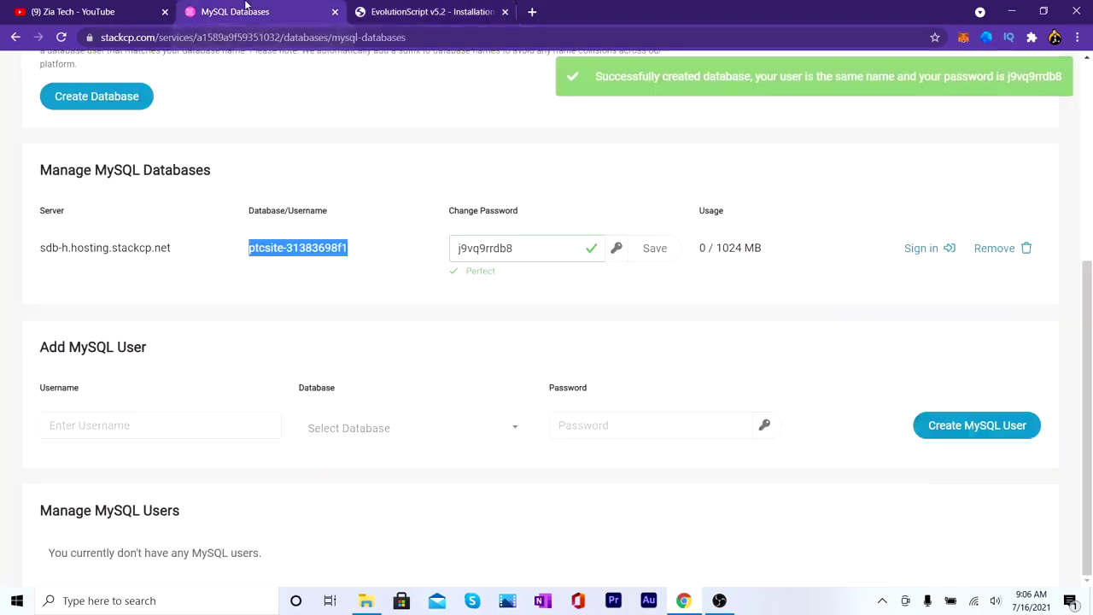
pyautogui.doubleClick(530, 254)
pyautogui.rightClick(512, 248)
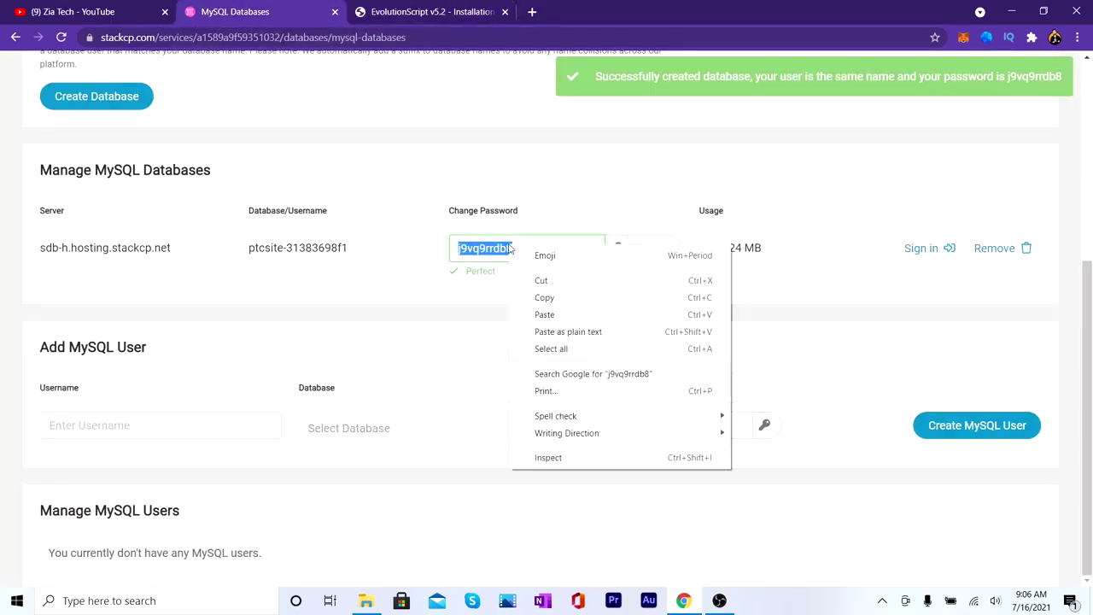
pyautogui.click(550, 299)
pyautogui.click(653, 256)
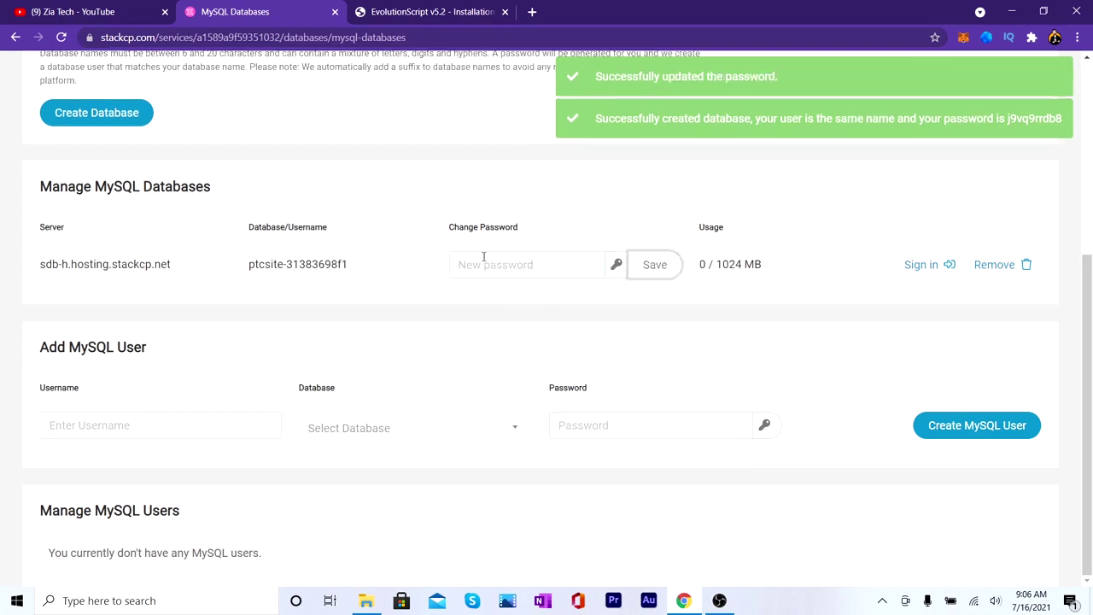
pyautogui.click(461, 11)
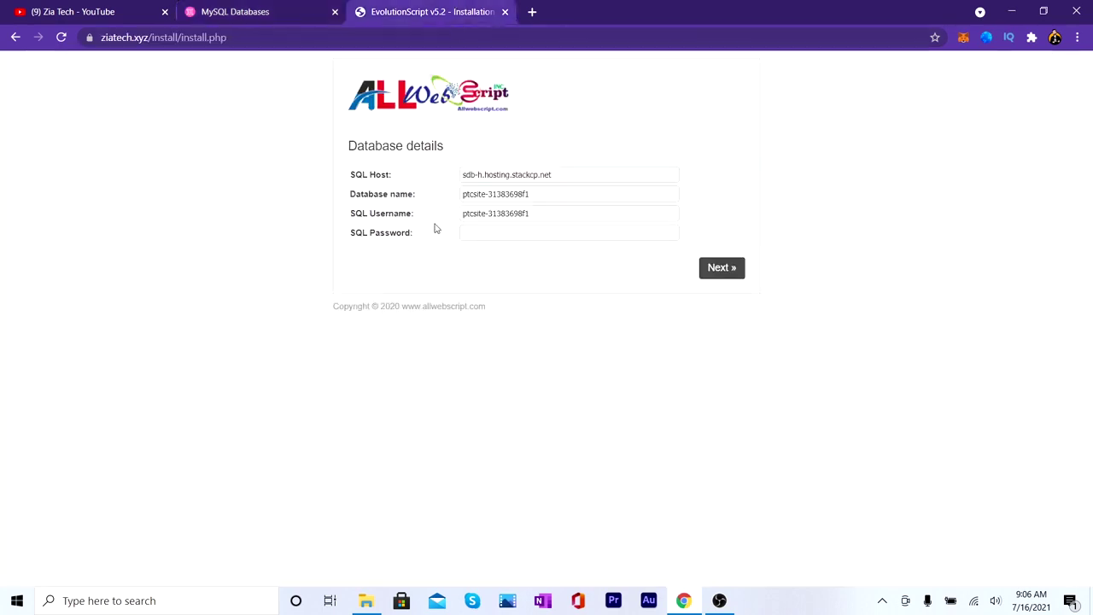
pyautogui.rightClick(473, 242)
pyautogui.click(521, 389)
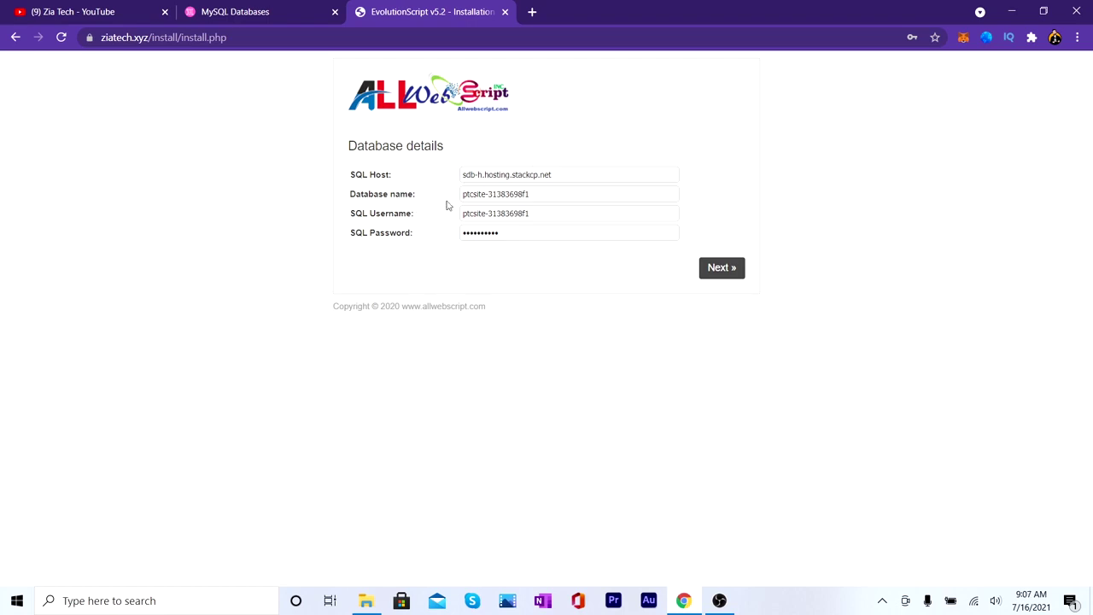
# Complete the installer from the database details onward, accepting the prefilled license key and running the table and data installation.
pyautogui.click(714, 269)
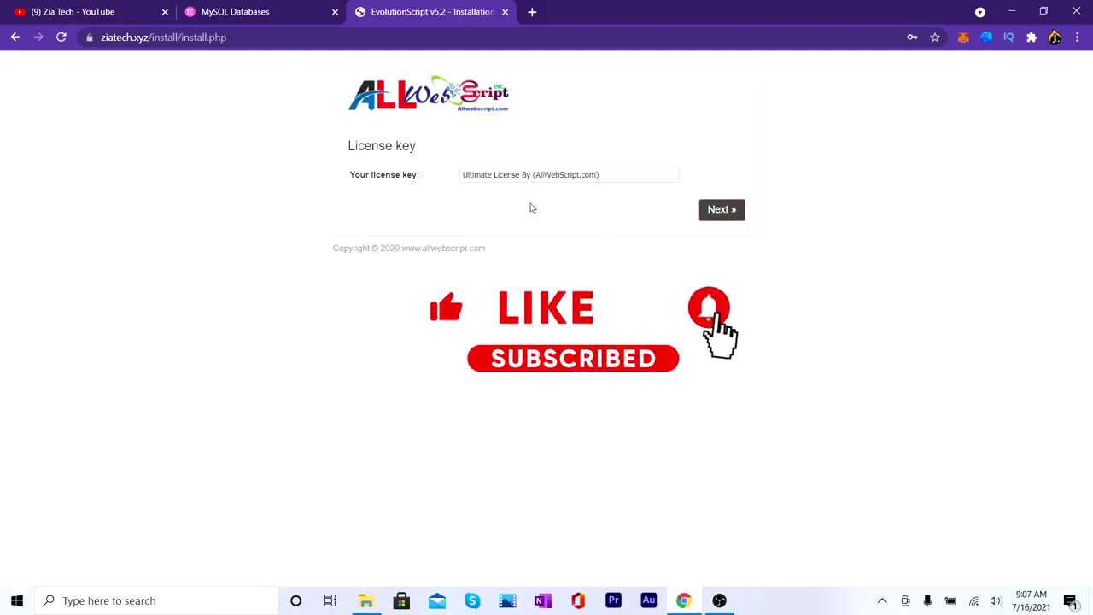
pyautogui.click(713, 212)
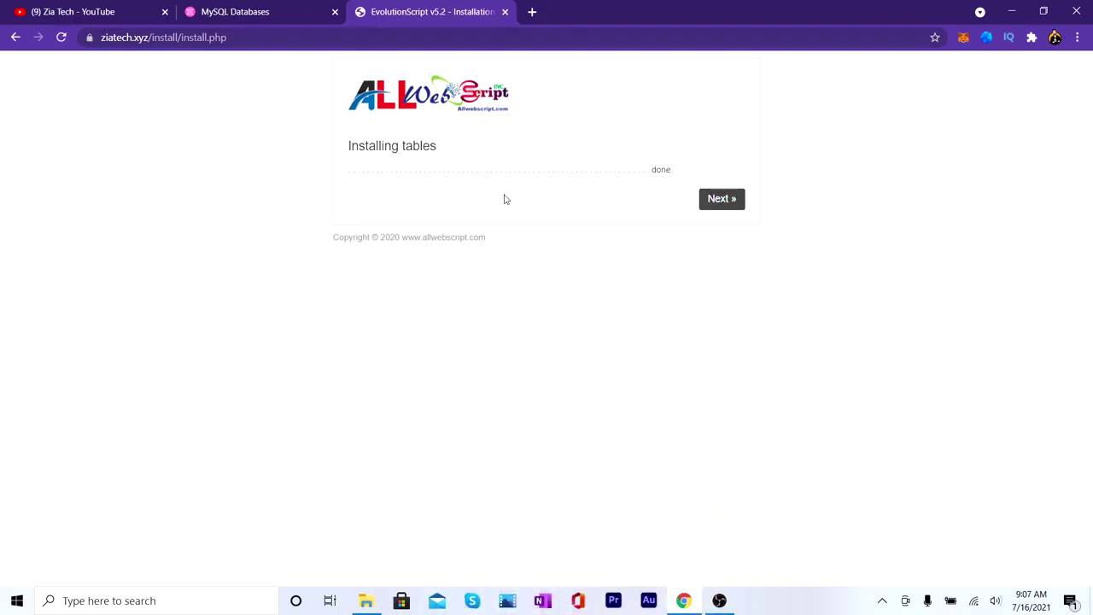
pyautogui.click(724, 200)
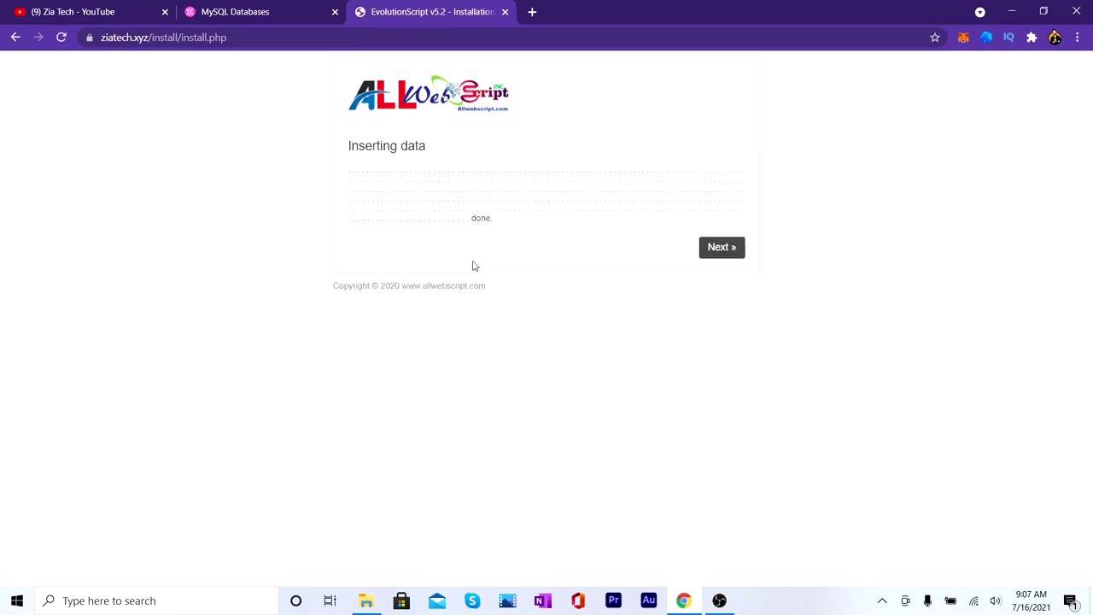
pyautogui.click(721, 254)
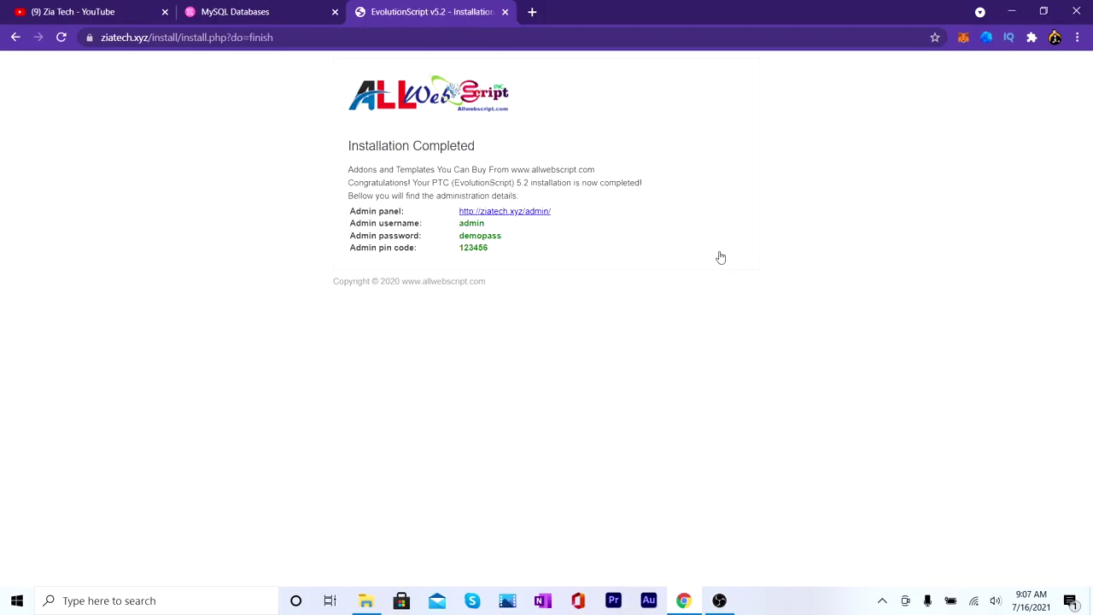
# Copy the admin username, password and PIN code one by one from the installation summary, and open the linked admin panel.
pyautogui.moveTo(492, 226); pyautogui.dragTo(446, 250)
pyautogui.rightClick(472, 224)
pyautogui.click(495, 234)
pyautogui.rightClick(478, 239)
pyautogui.click(504, 247)
pyautogui.rightClick(466, 249)
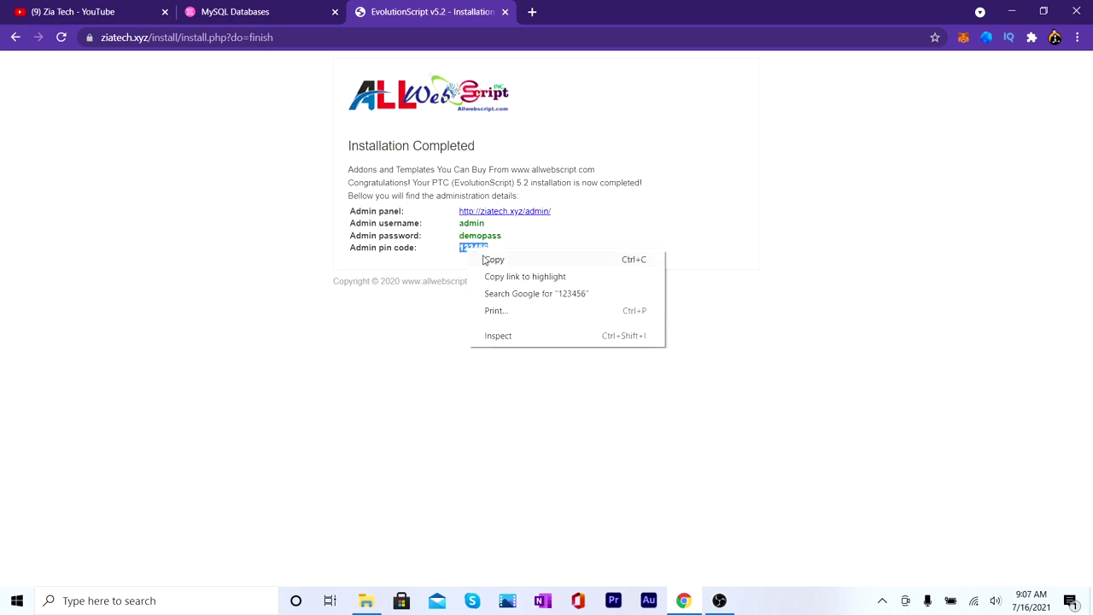
pyautogui.click(486, 260)
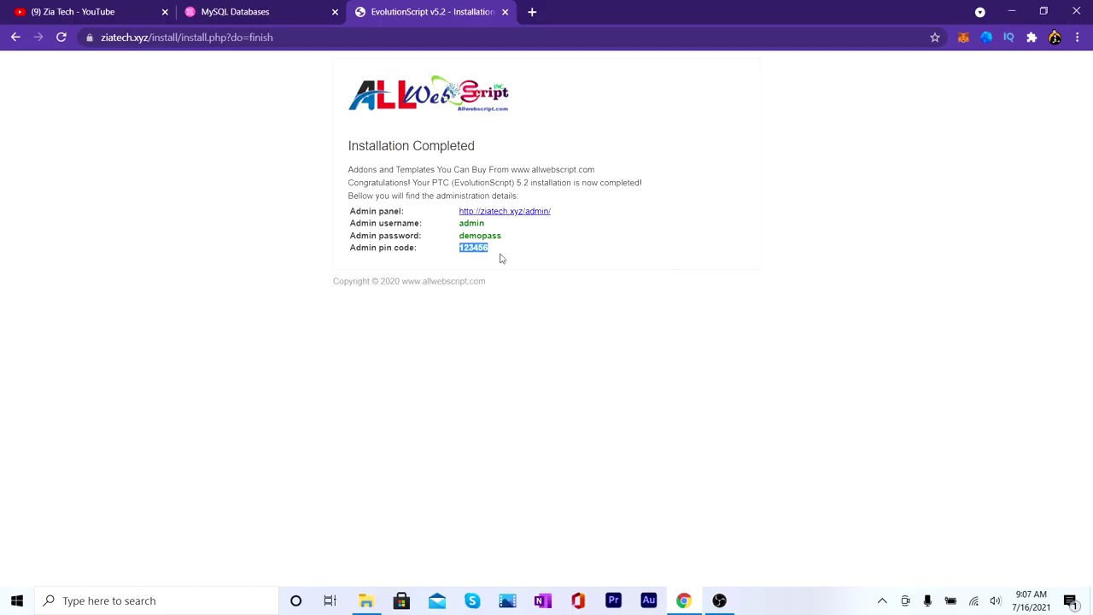
pyautogui.click(503, 258)
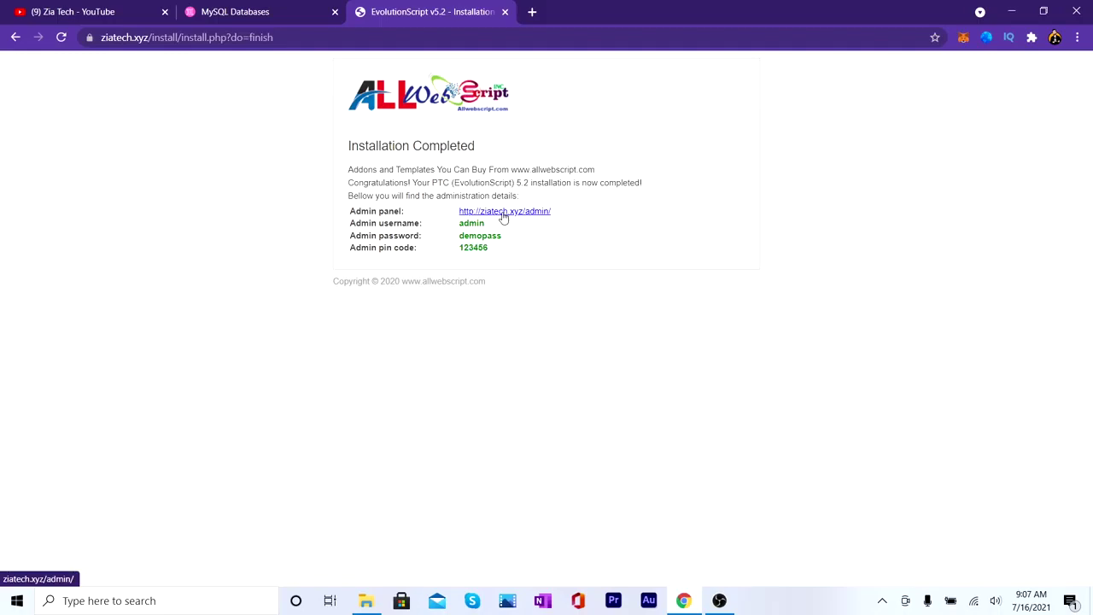
pyautogui.click(503, 213)
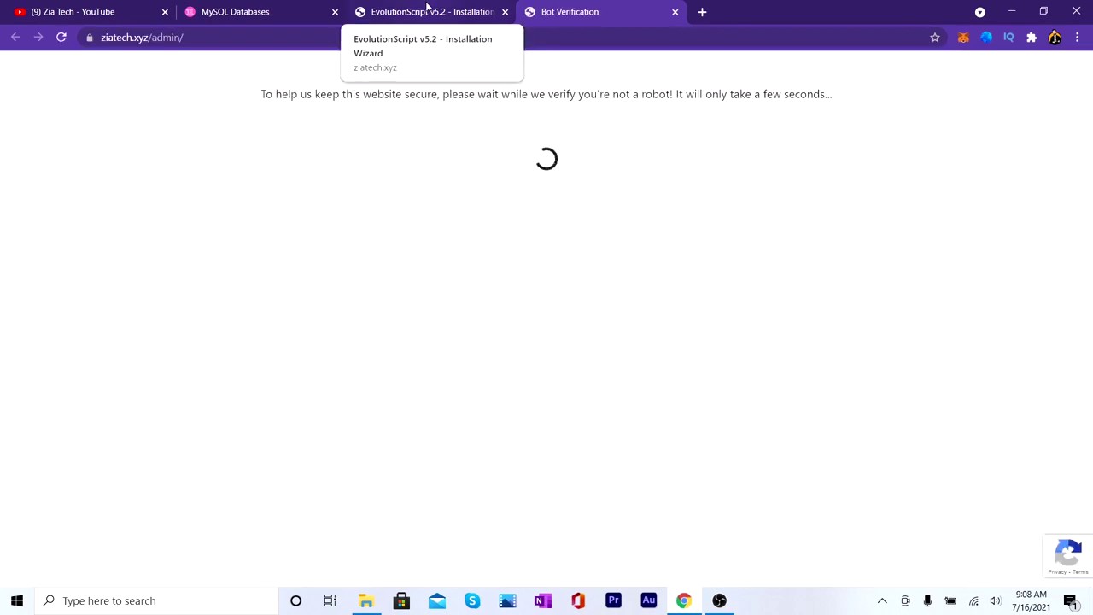
# Return to the hosting control panel and open the public_html folder of ziatech.xyz in File Manager.
pyautogui.click(427, 10)
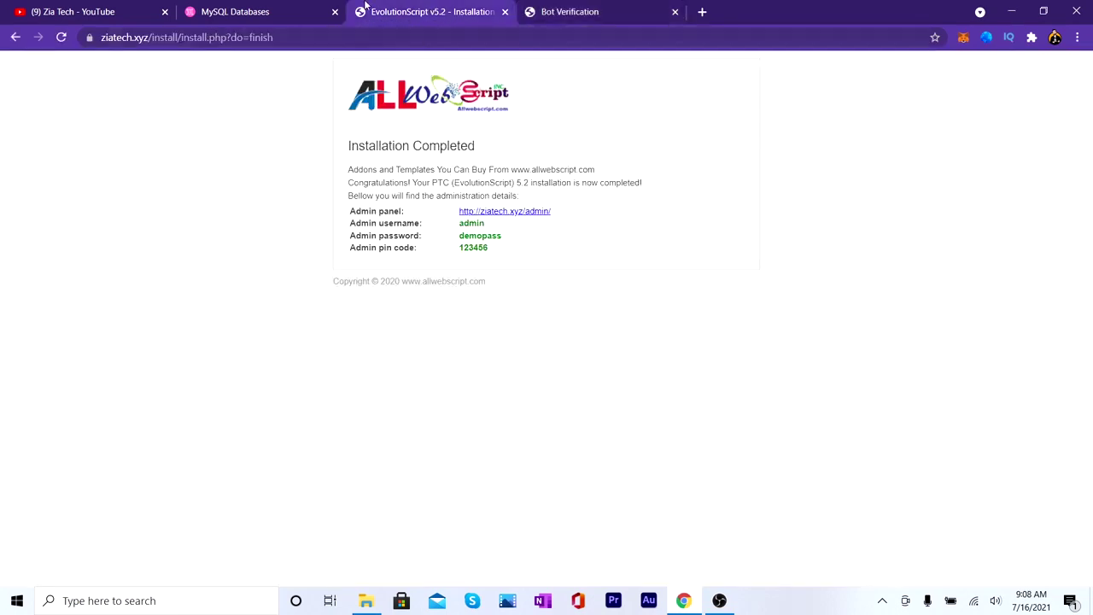
pyautogui.click(266, 11)
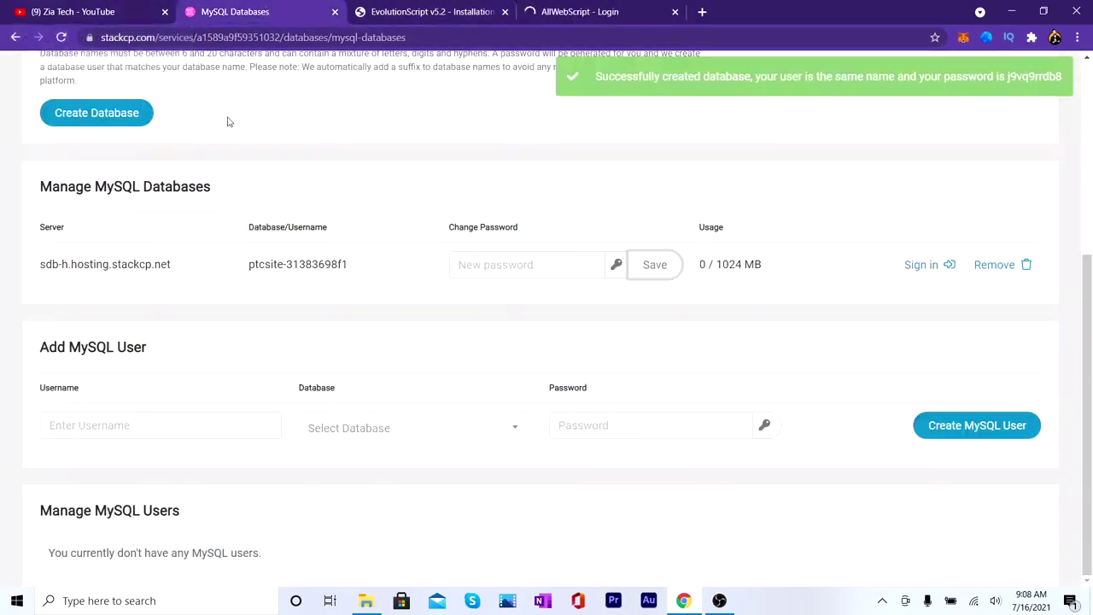
pyautogui.scroll(4, 157, 129)
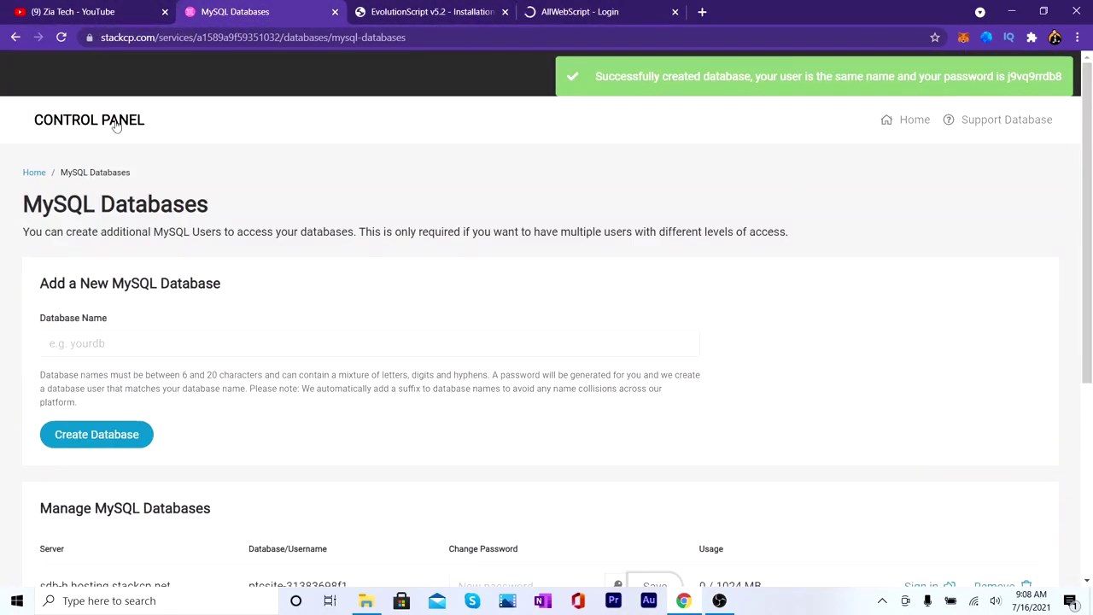
pyautogui.click(36, 174)
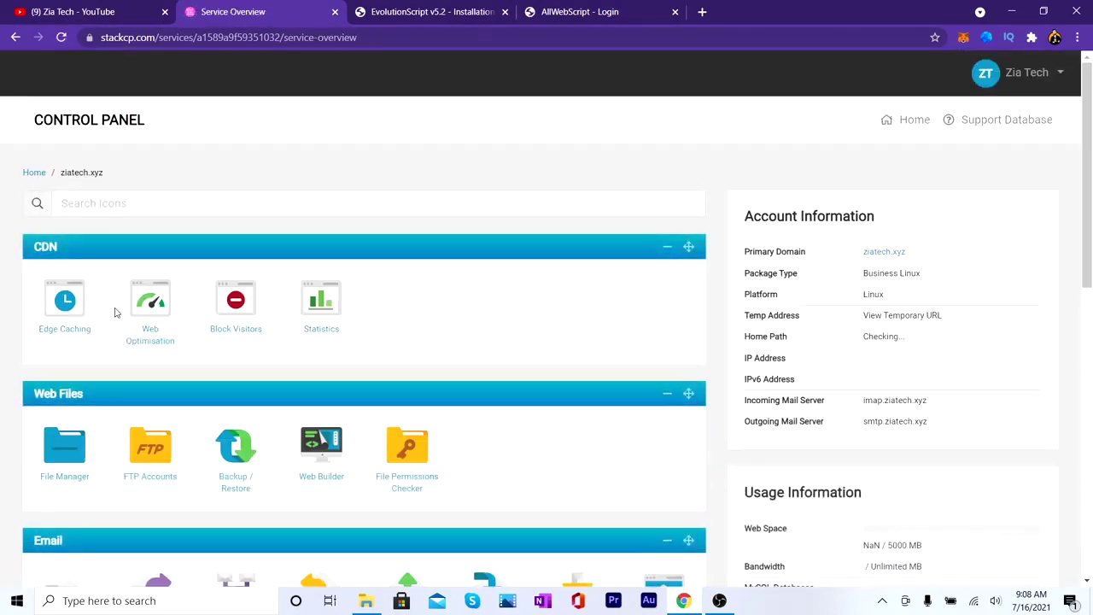
pyautogui.click(88, 449)
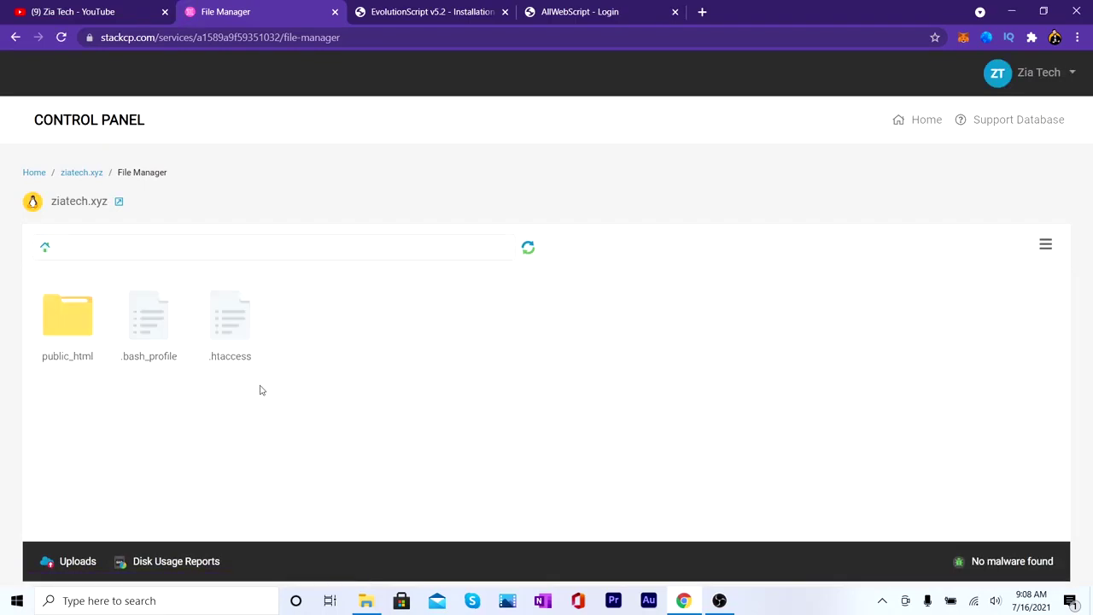
pyautogui.doubleClick(74, 324)
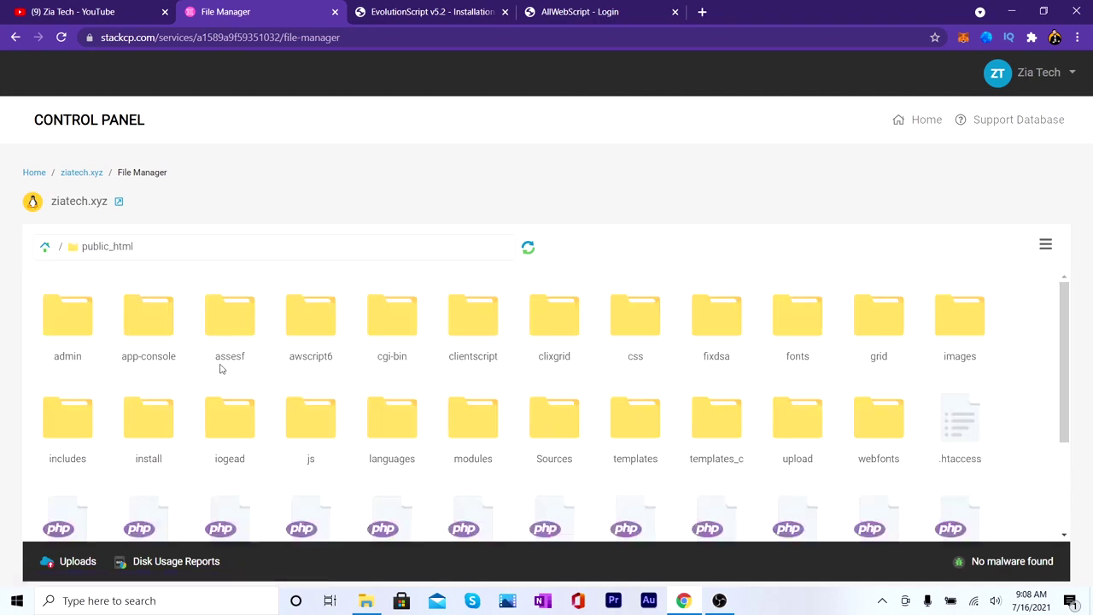
# Permanently delete the install folder from public_html.
pyautogui.scroll(-2, 341, 350)
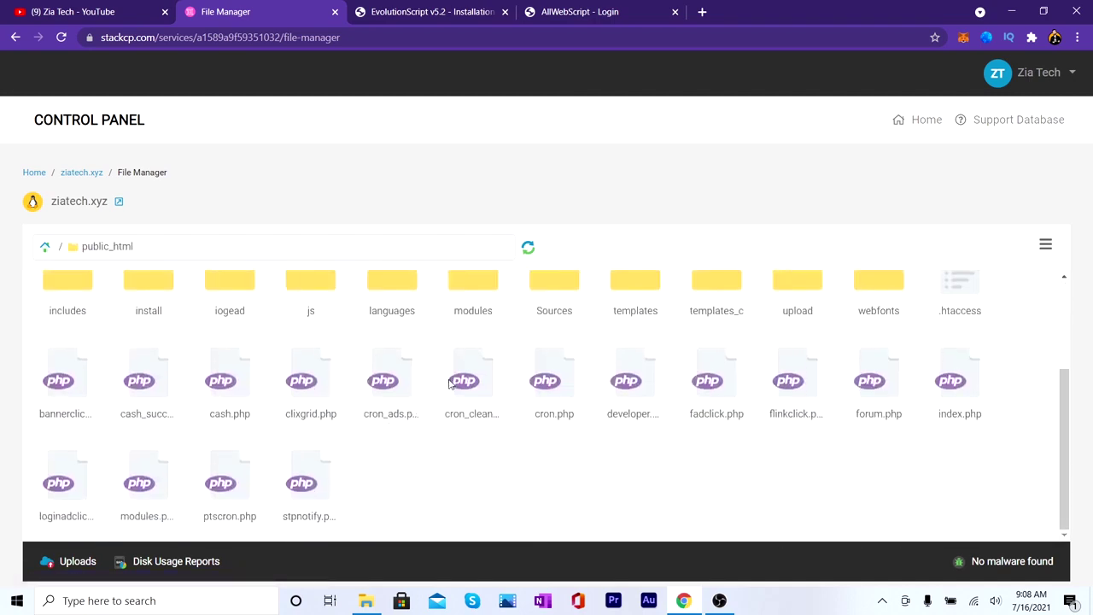
pyautogui.scroll(3, 288, 317)
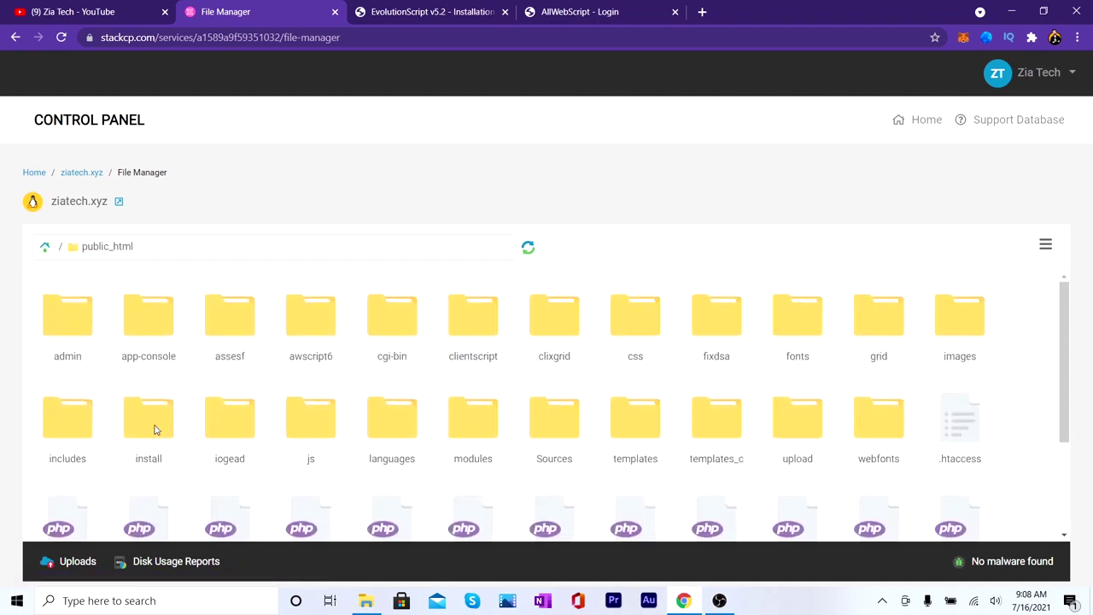
pyautogui.rightClick(148, 424)
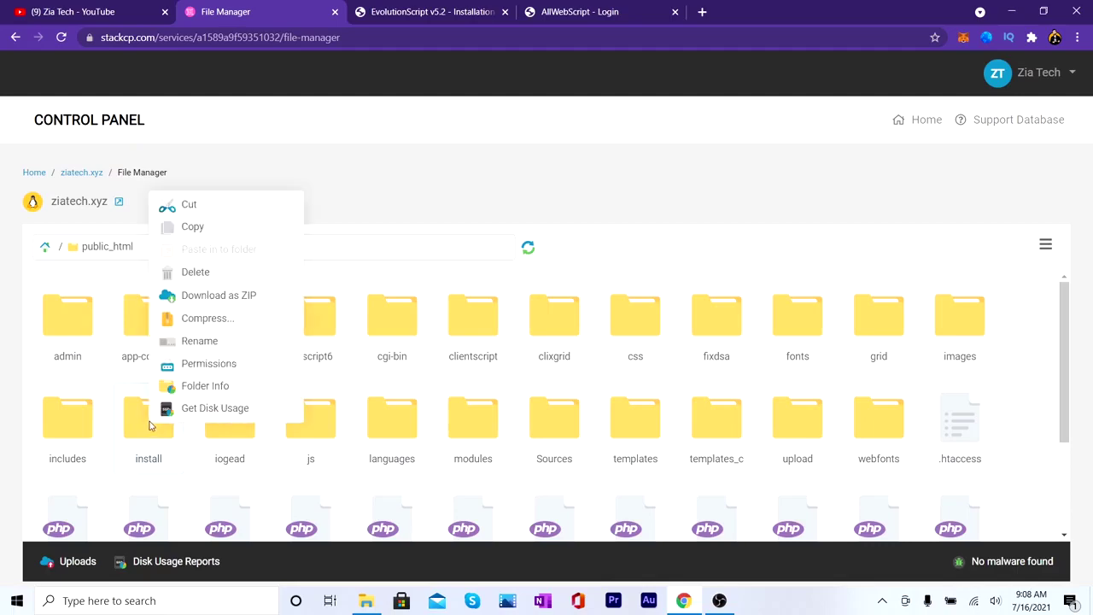
pyautogui.click(203, 273)
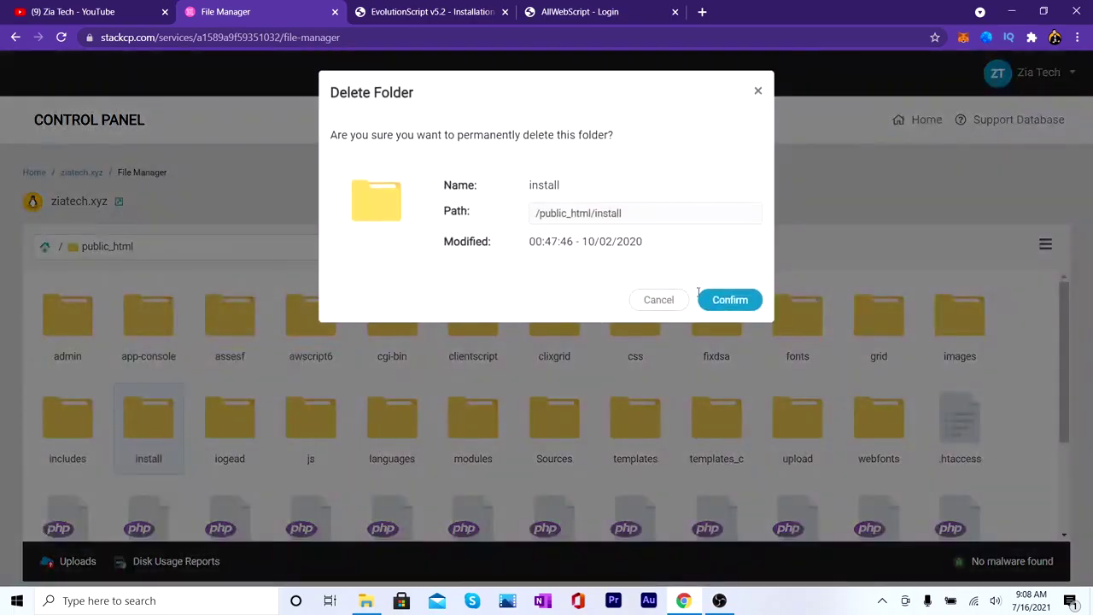
pyautogui.click(727, 298)
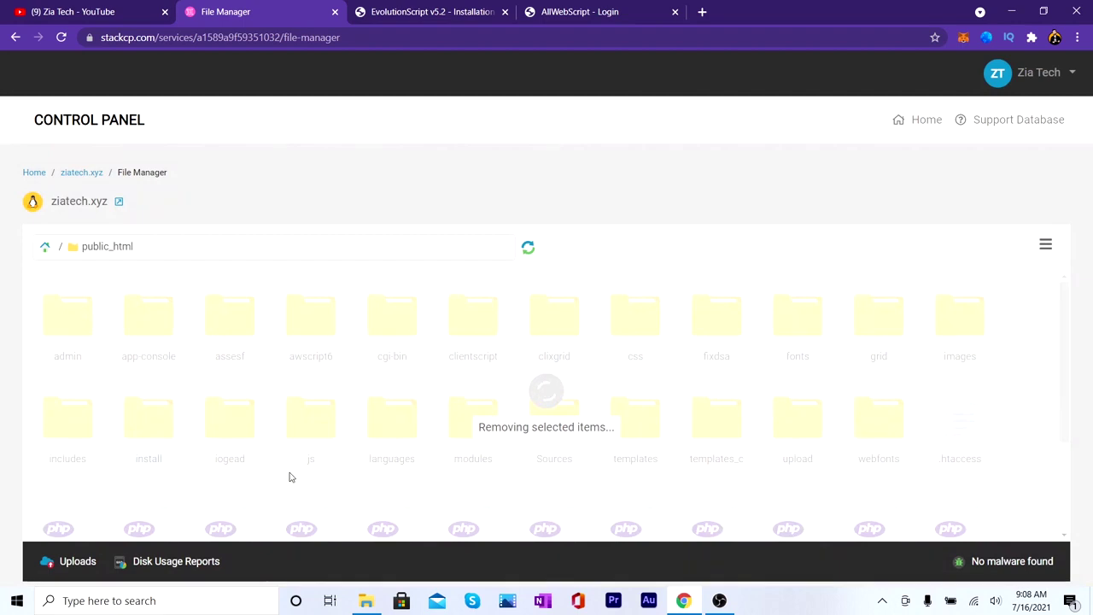
# Shorten the finished installer page's address to the site root and load the ziatech.xyz home page to check it.
pyautogui.click(423, 4)
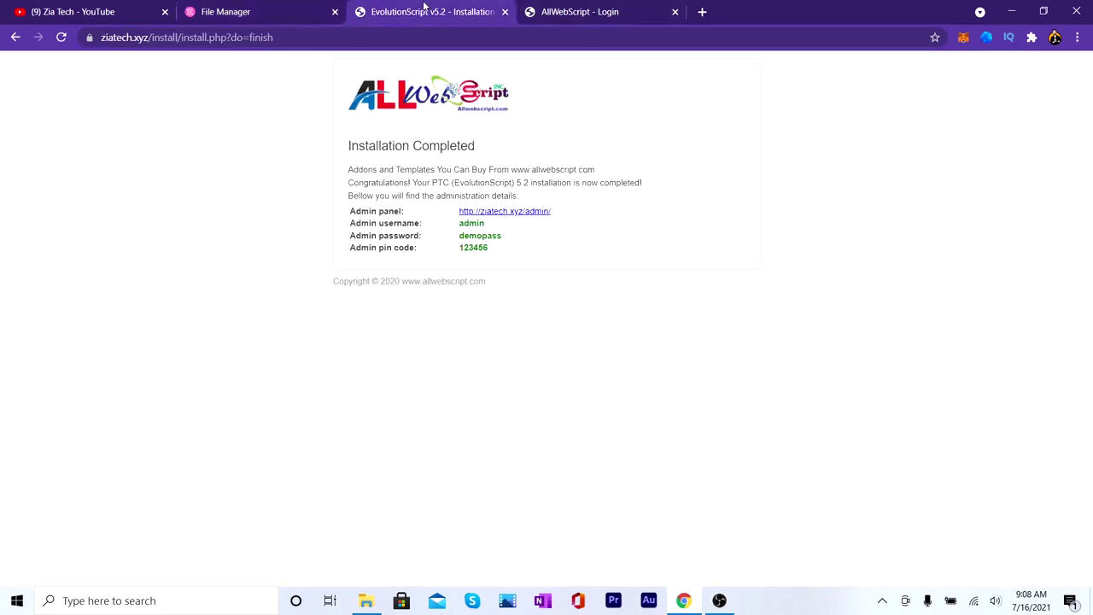
pyautogui.moveTo(153, 37); pyautogui.dragTo(336, 55)
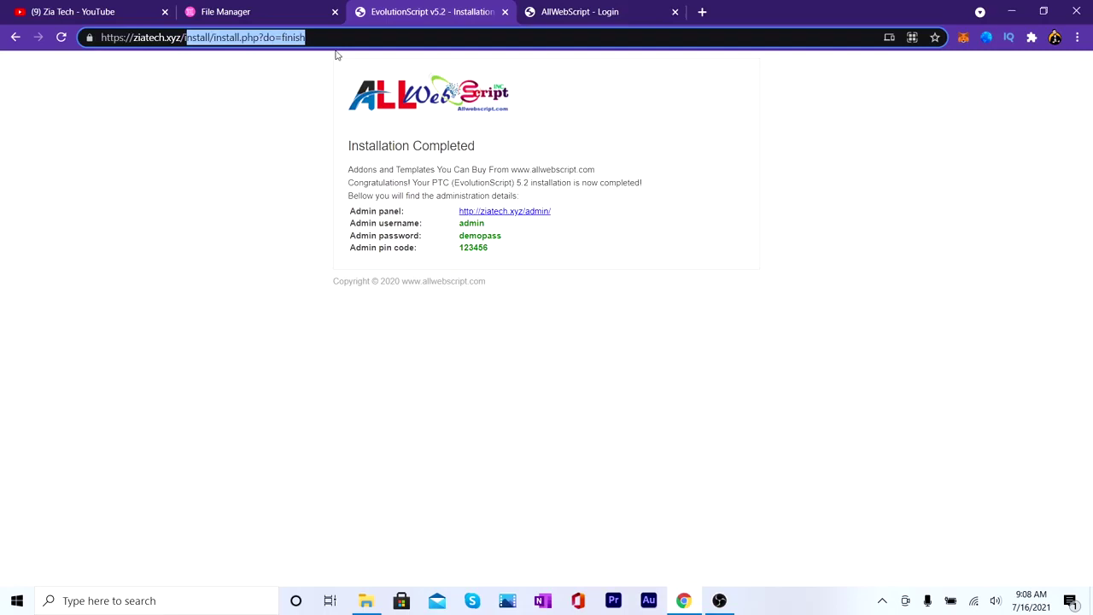
pyautogui.write('iatech.xyz/i')
pyautogui.press('Return')
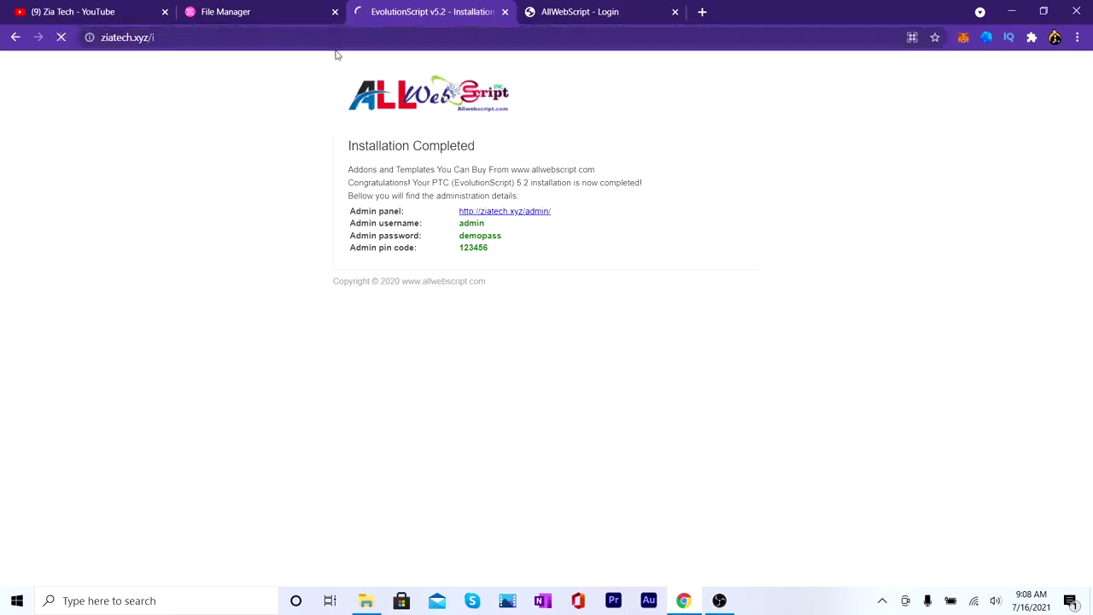
pyautogui.click(249, 43)
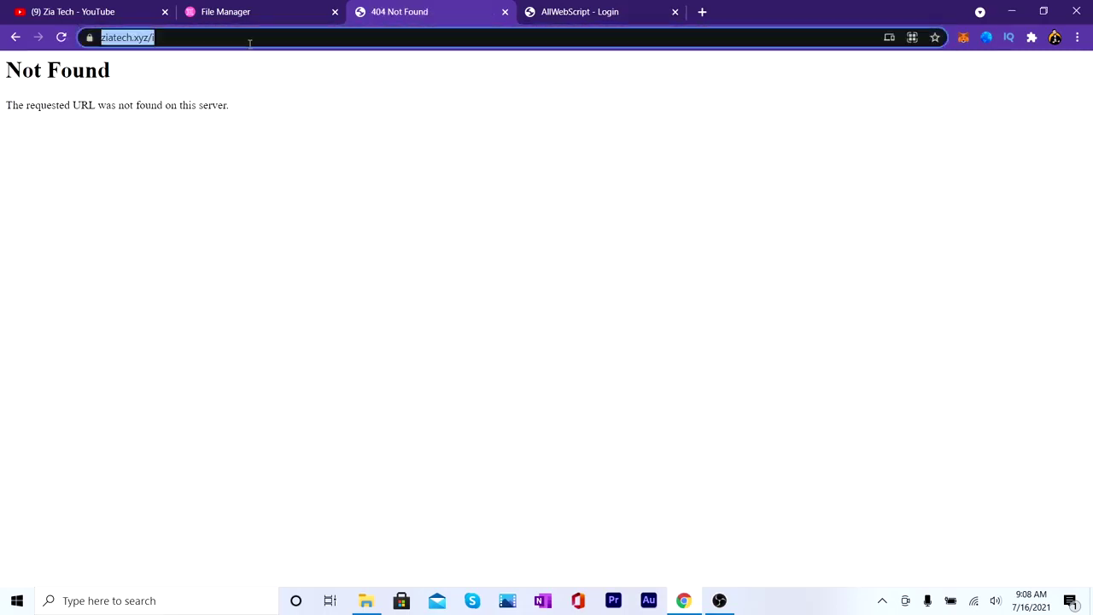
pyautogui.click(249, 43)
pyautogui.press('BackSpace')
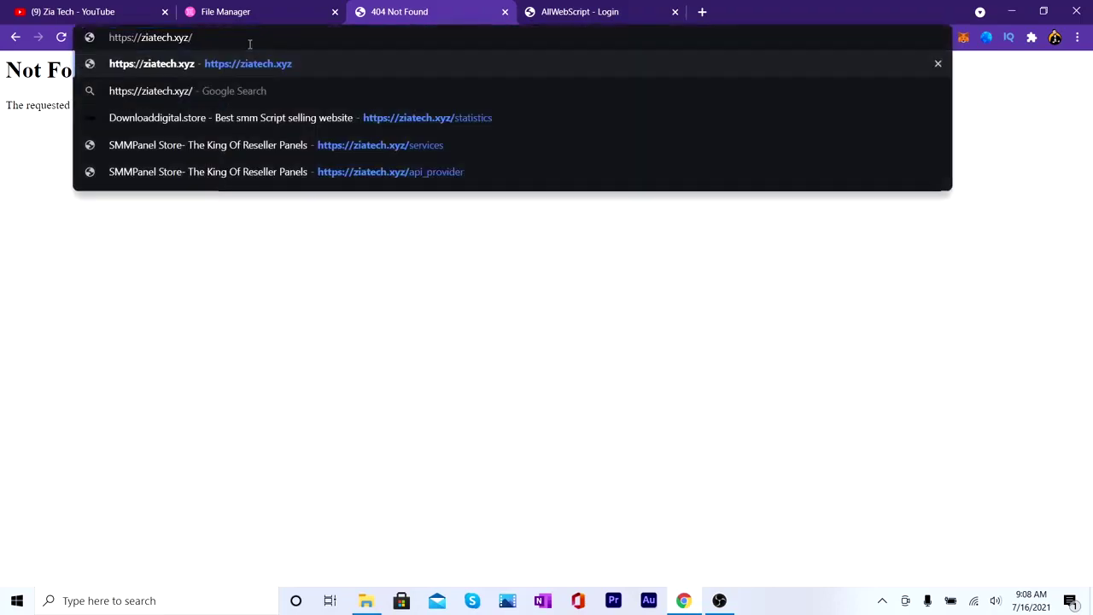
pyautogui.press('Return')
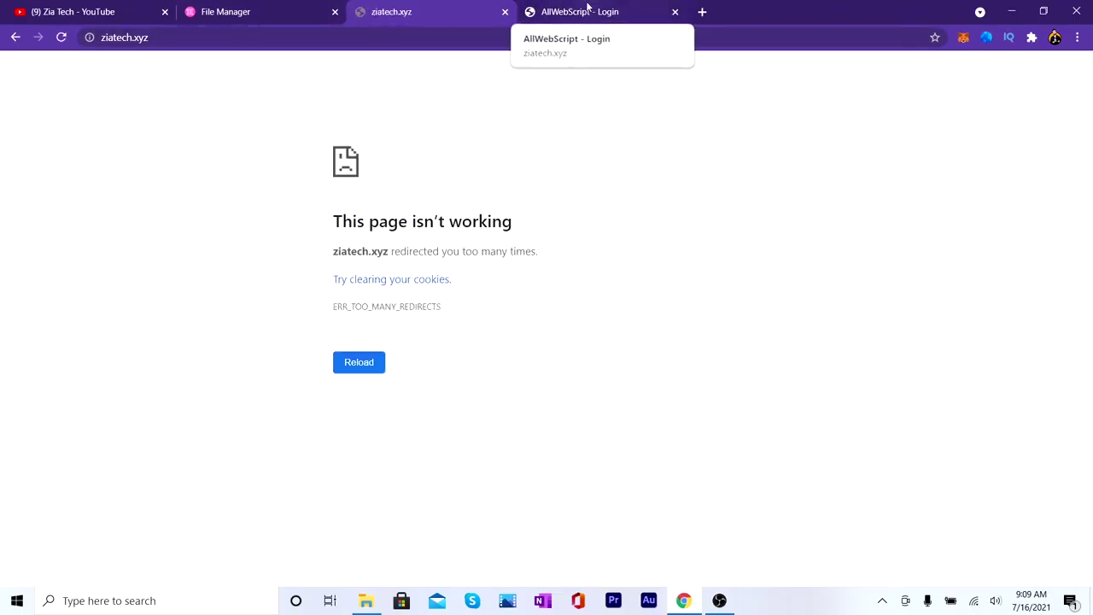
# Switch to the admin panel login page and fill in the copied admin username and password.
pyautogui.click(618, 9)
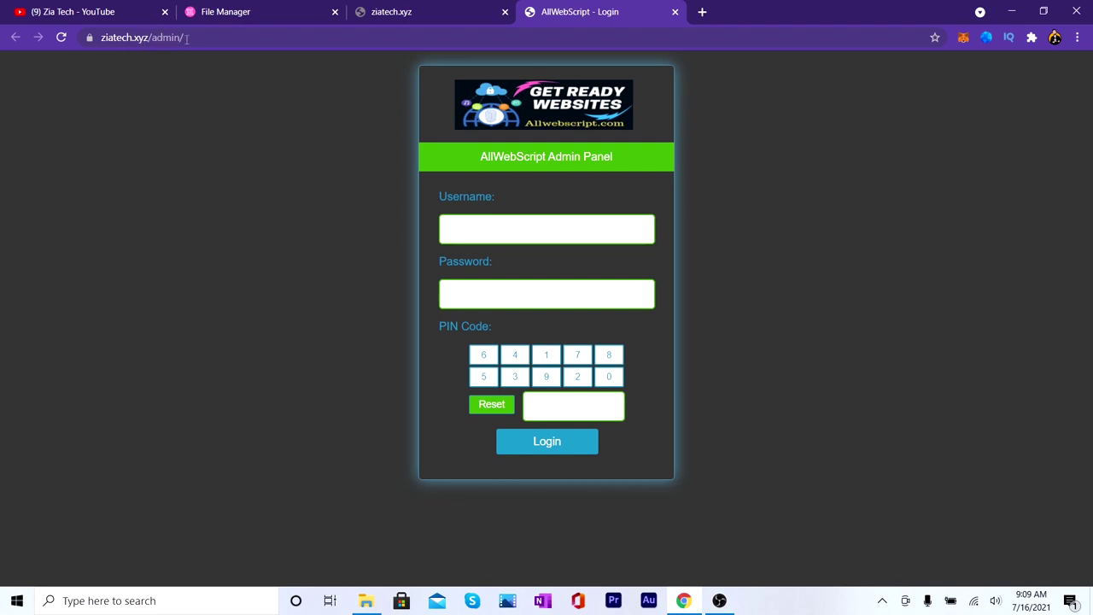
pyautogui.click(538, 231)
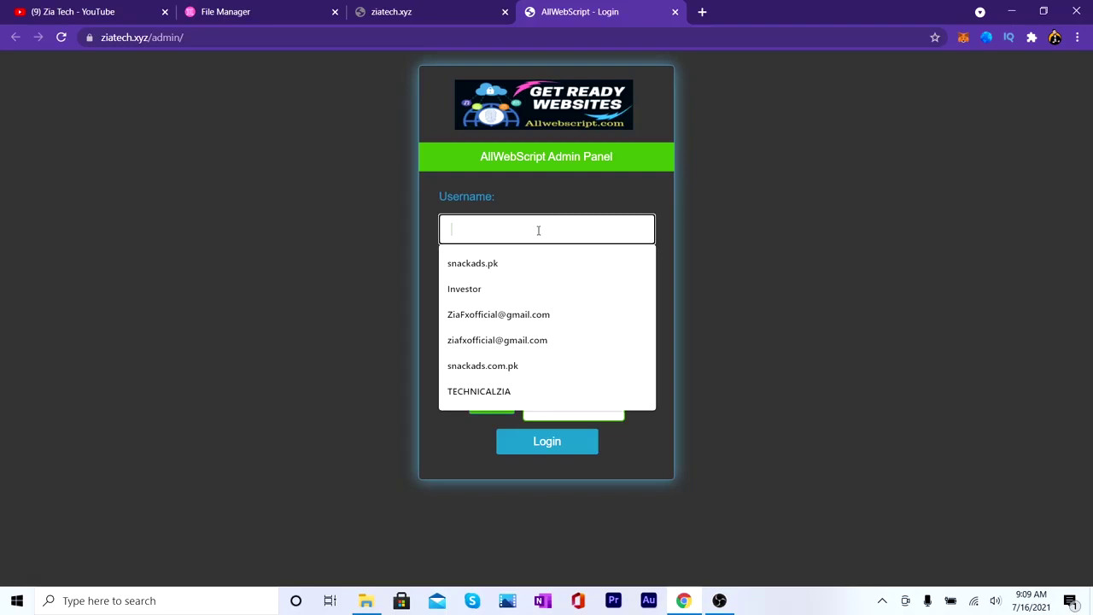
pyautogui.press('super+v')
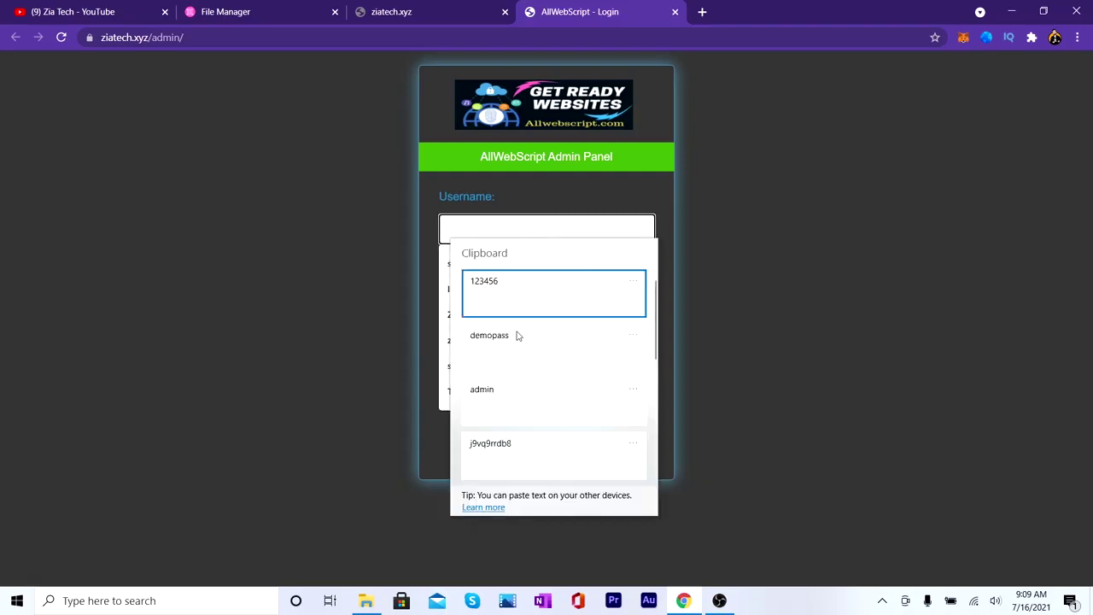
pyautogui.click(497, 400)
pyautogui.click(470, 295)
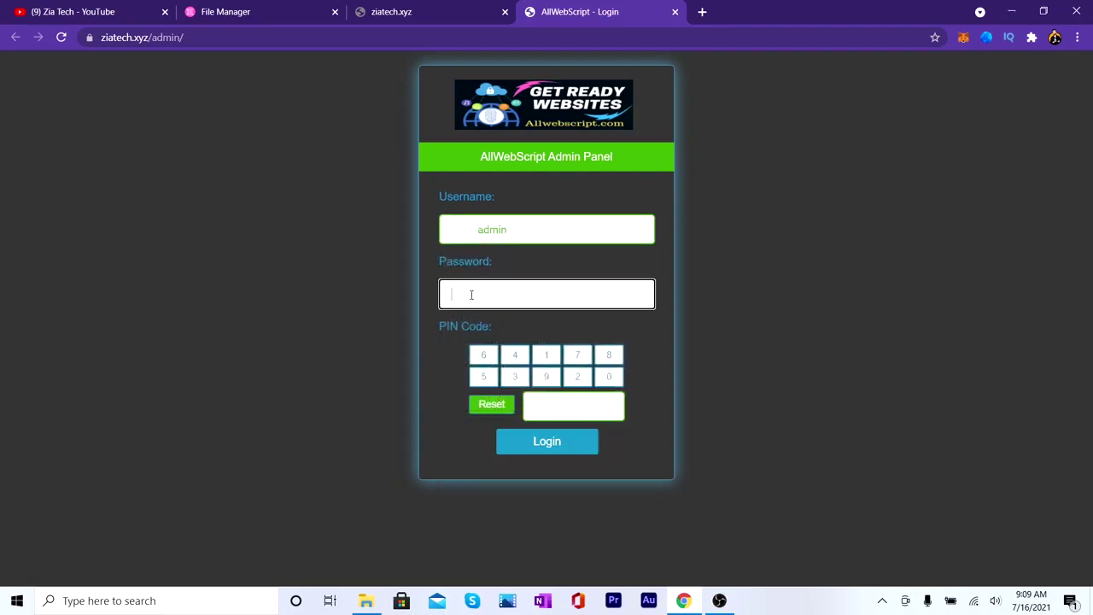
pyautogui.press('super+v')
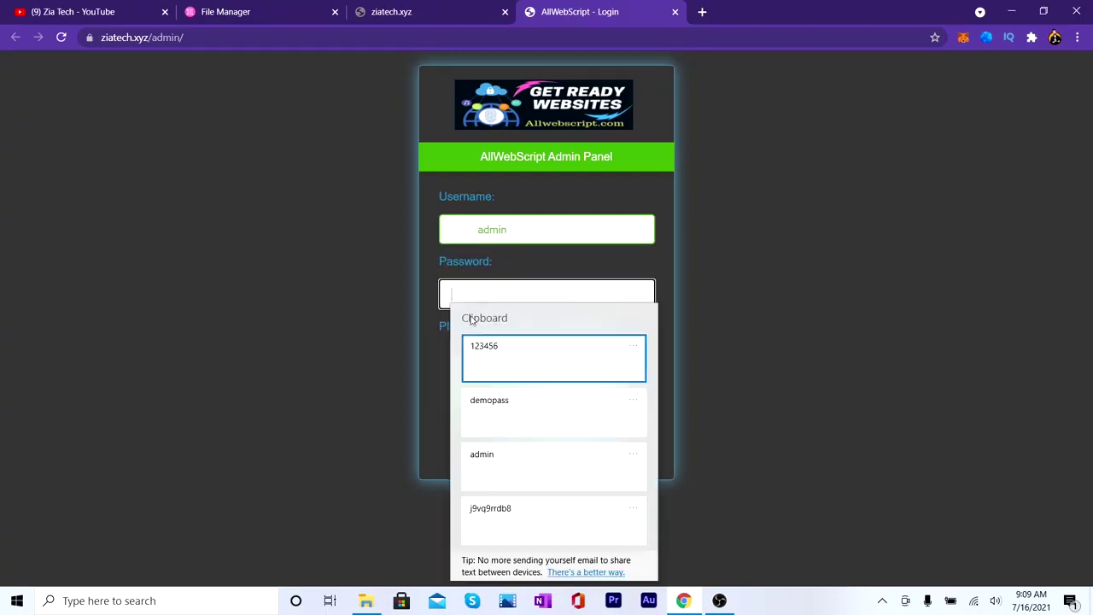
pyautogui.click(491, 400)
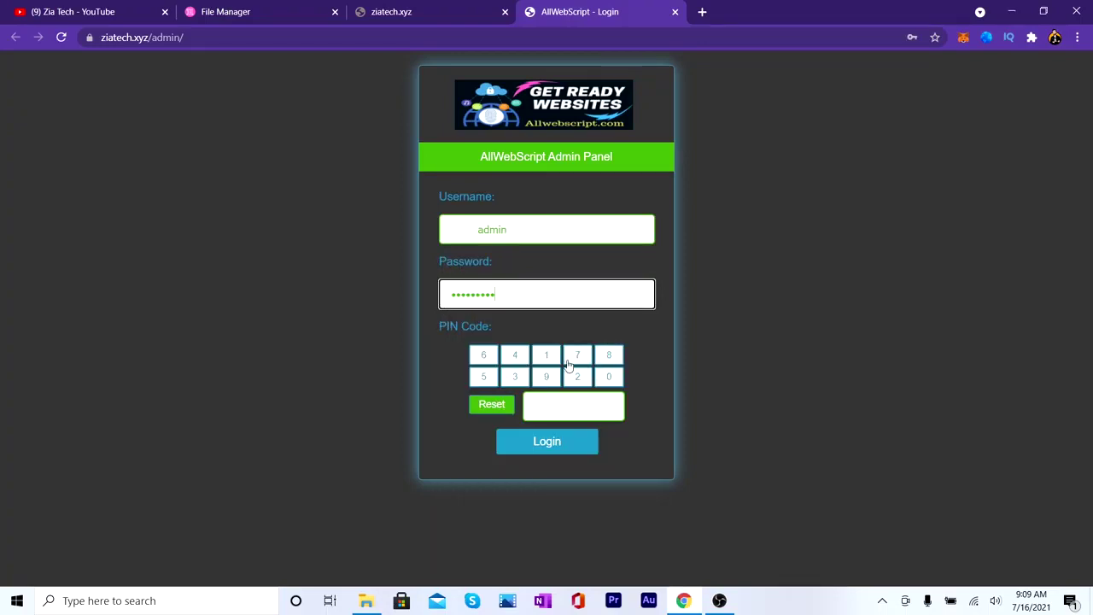
# Enter the admin PIN code with the on-screen number pad and log in to the admin panel.
pyautogui.click(554, 357)
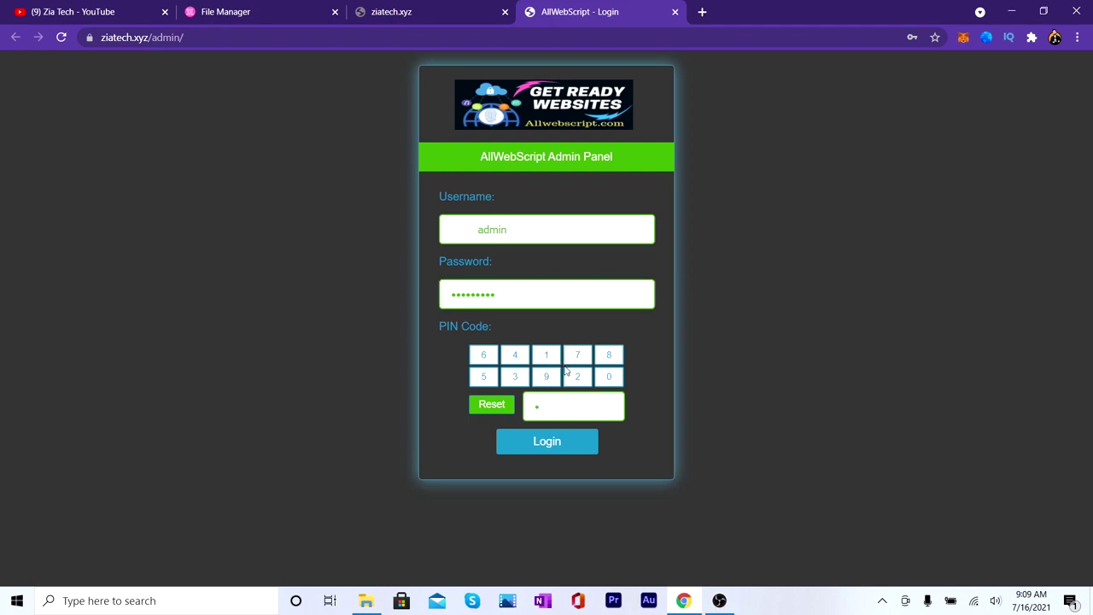
pyautogui.click(578, 379)
pyautogui.click(516, 378)
pyautogui.click(515, 357)
pyautogui.click(483, 380)
pyautogui.click(493, 358)
pyautogui.click(548, 445)
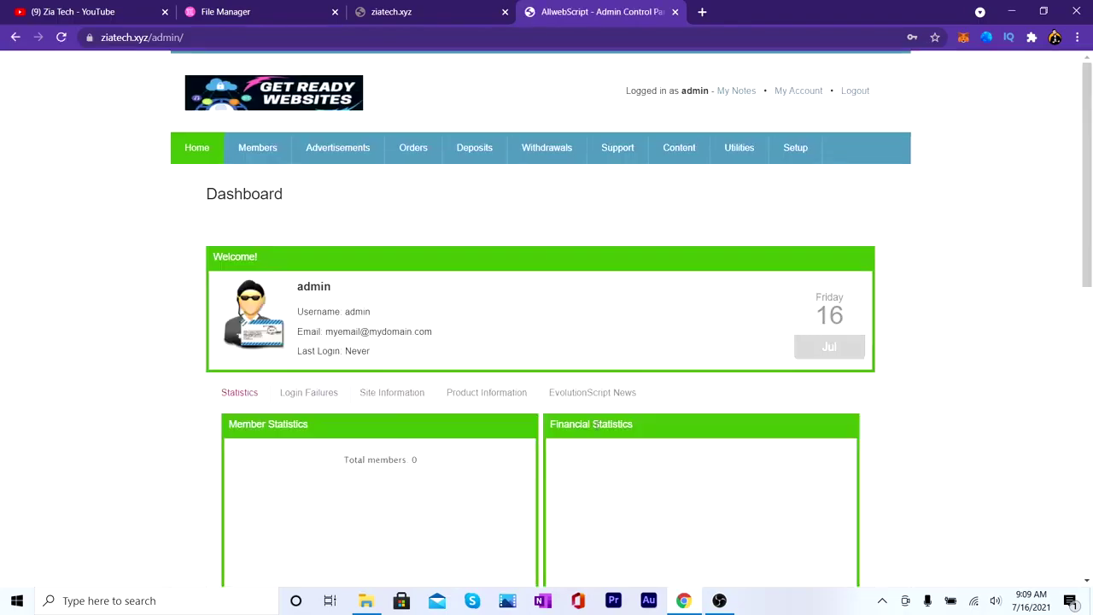
# Look over the admin dashboard, and reload the ziatech.xyz home page to check it again.
pyautogui.scroll(-3, 683, 445)
pyautogui.scroll(3, 688, 442)
pyautogui.click(454, 6)
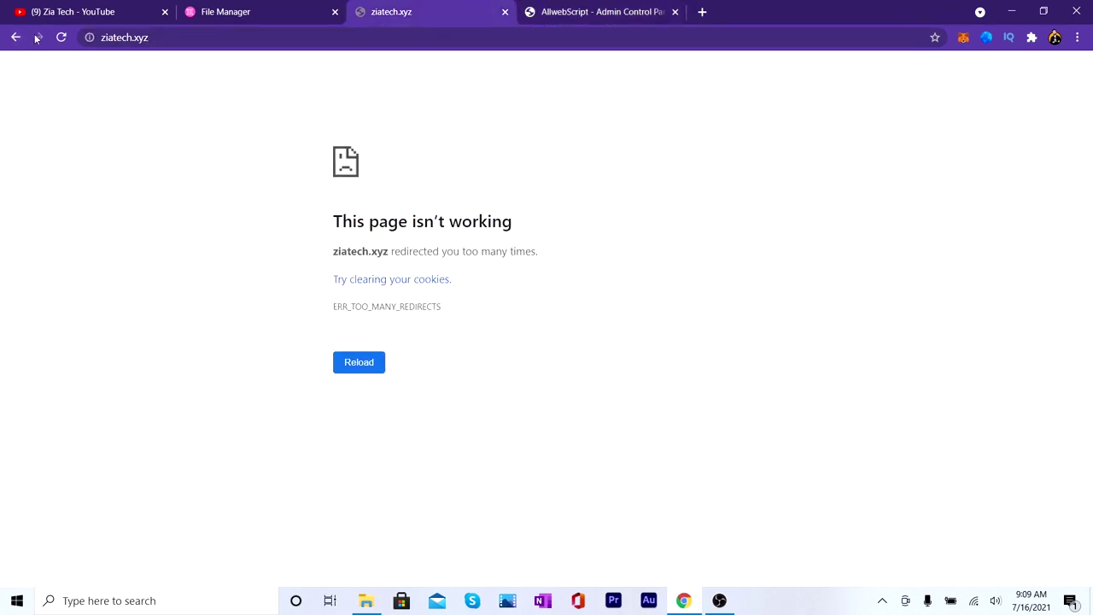
pyautogui.click(62, 37)
# Return to the hosting control panel and leave File Manager for the ziatech.xyz management page.
pyautogui.click(268, 12)
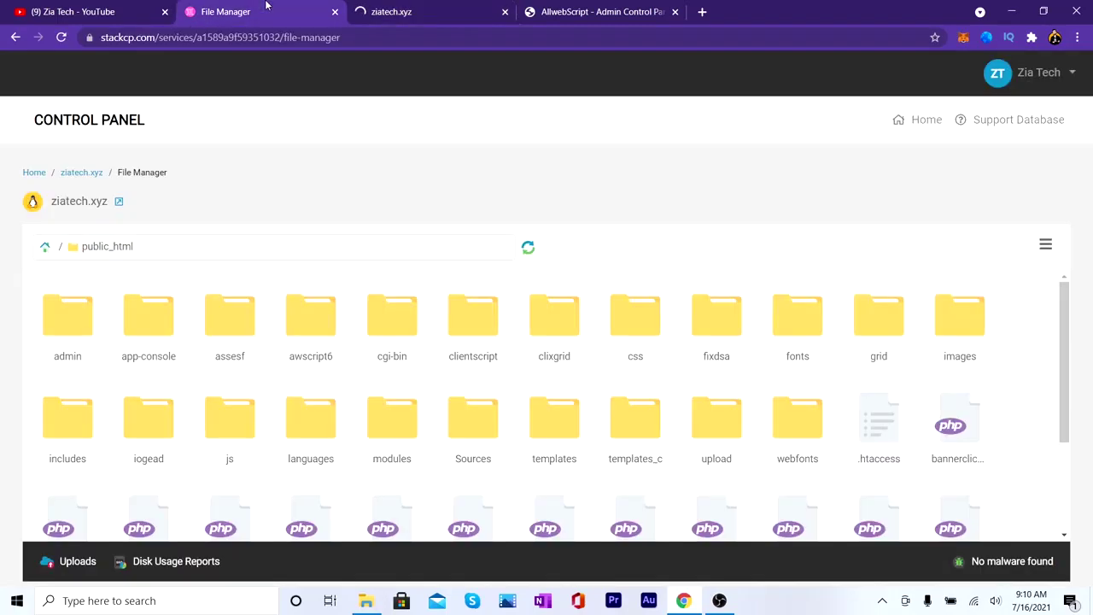
pyautogui.click(38, 172)
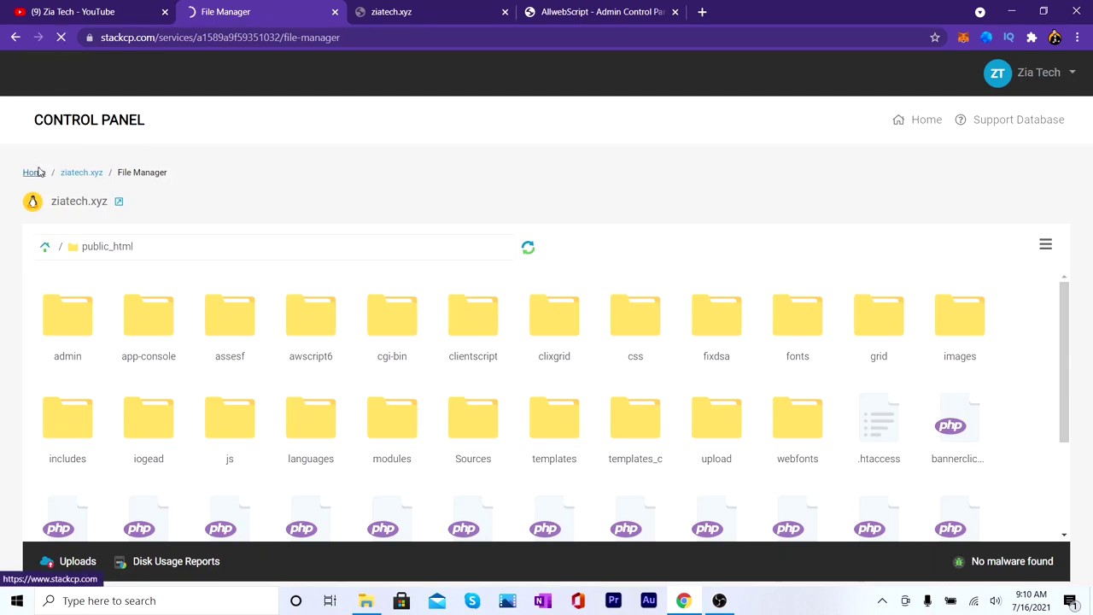
pyautogui.click(81, 172)
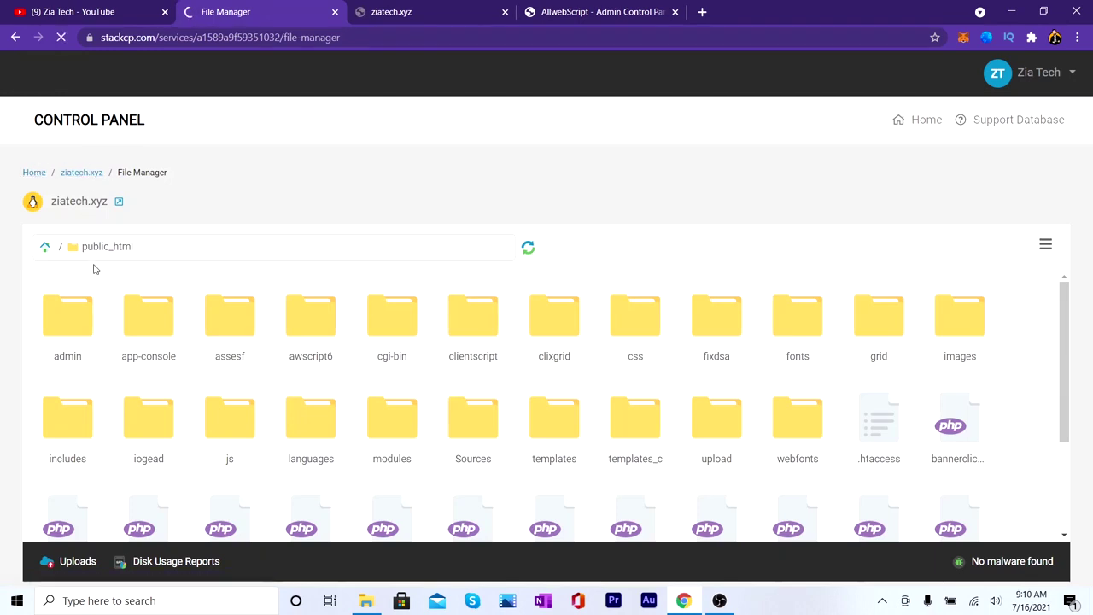